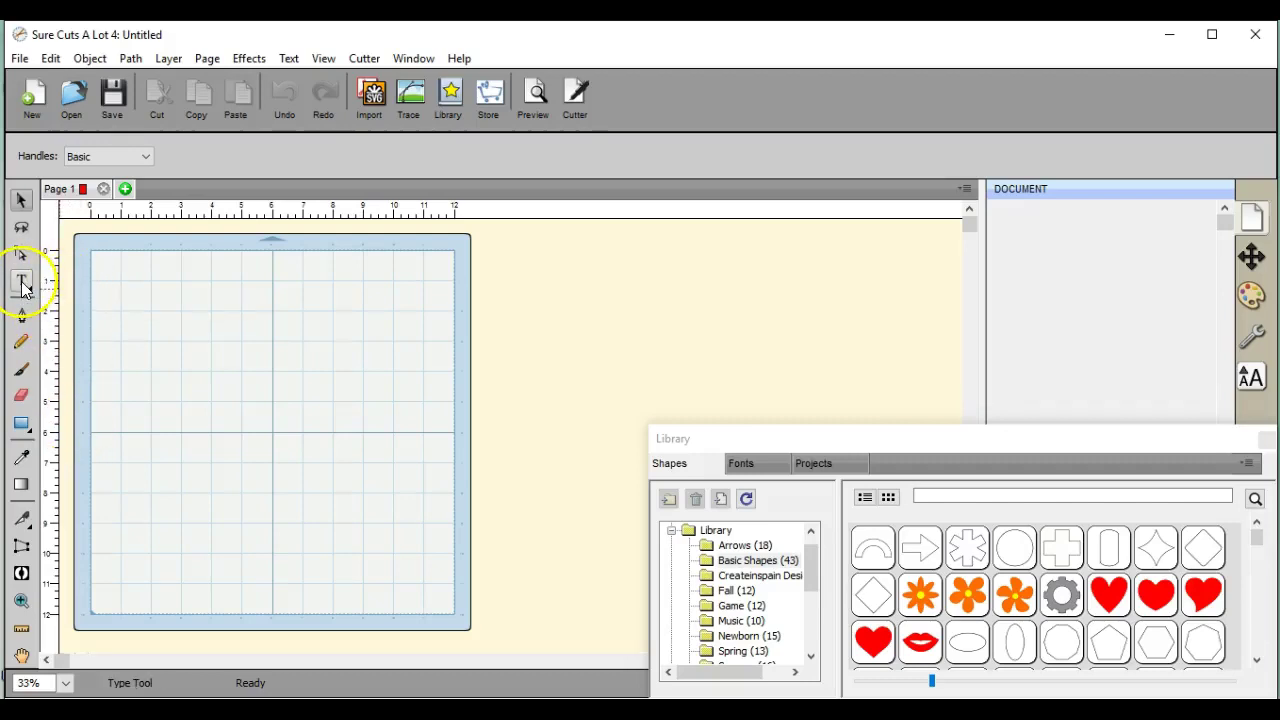
Enlarge the Library's Fonts list, then type 'I Love You' in Arial near the mat's top-left
left_click(811, 474)
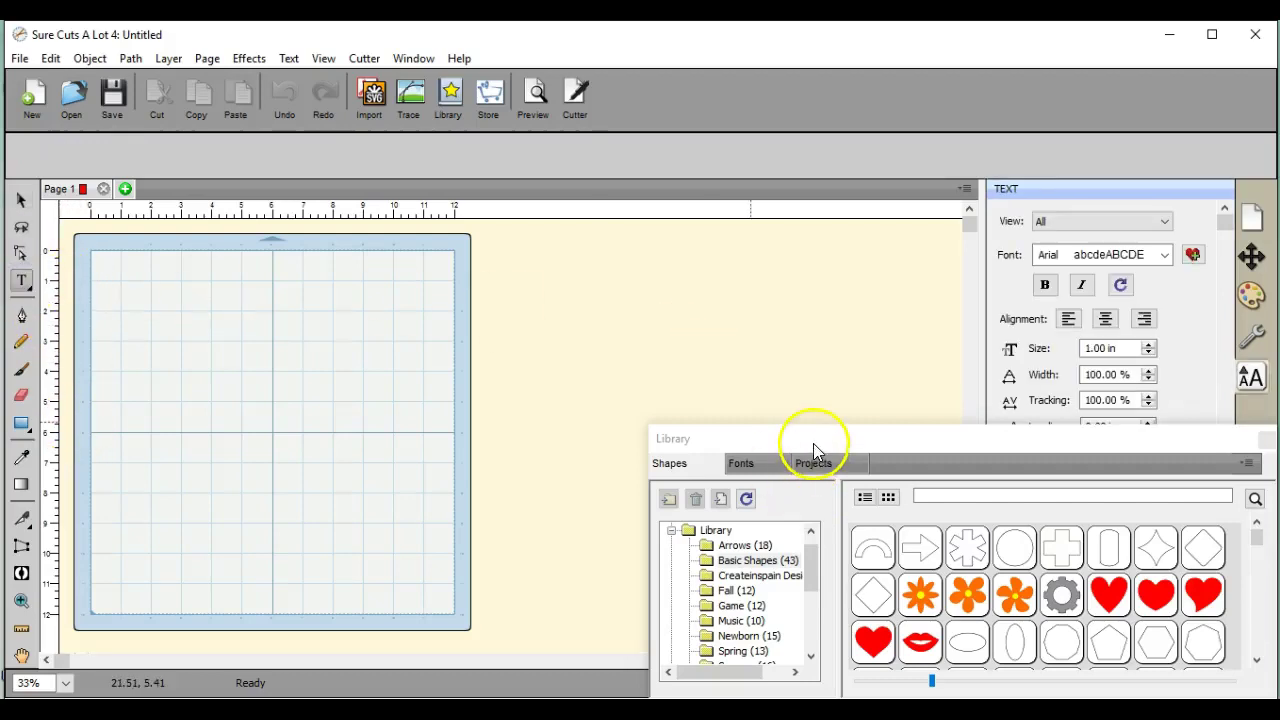
left_click_drag(813, 443, 723, 263)
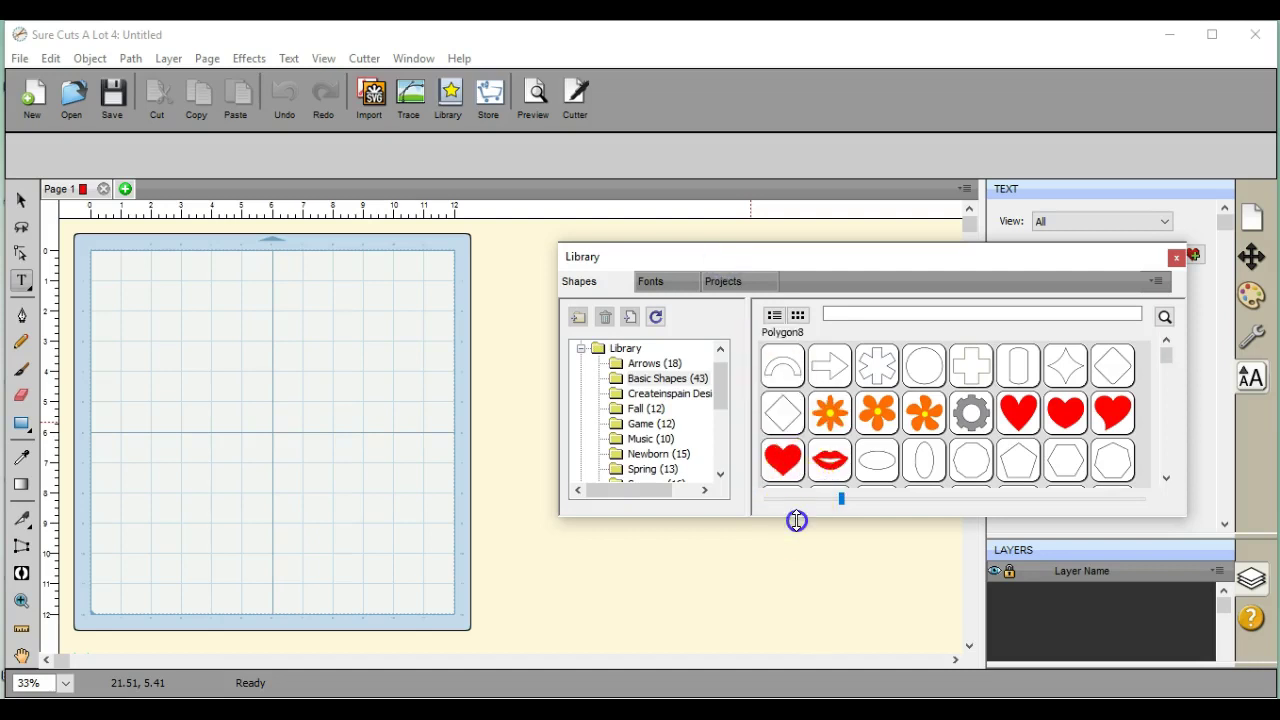
left_click_drag(797, 520, 821, 689)
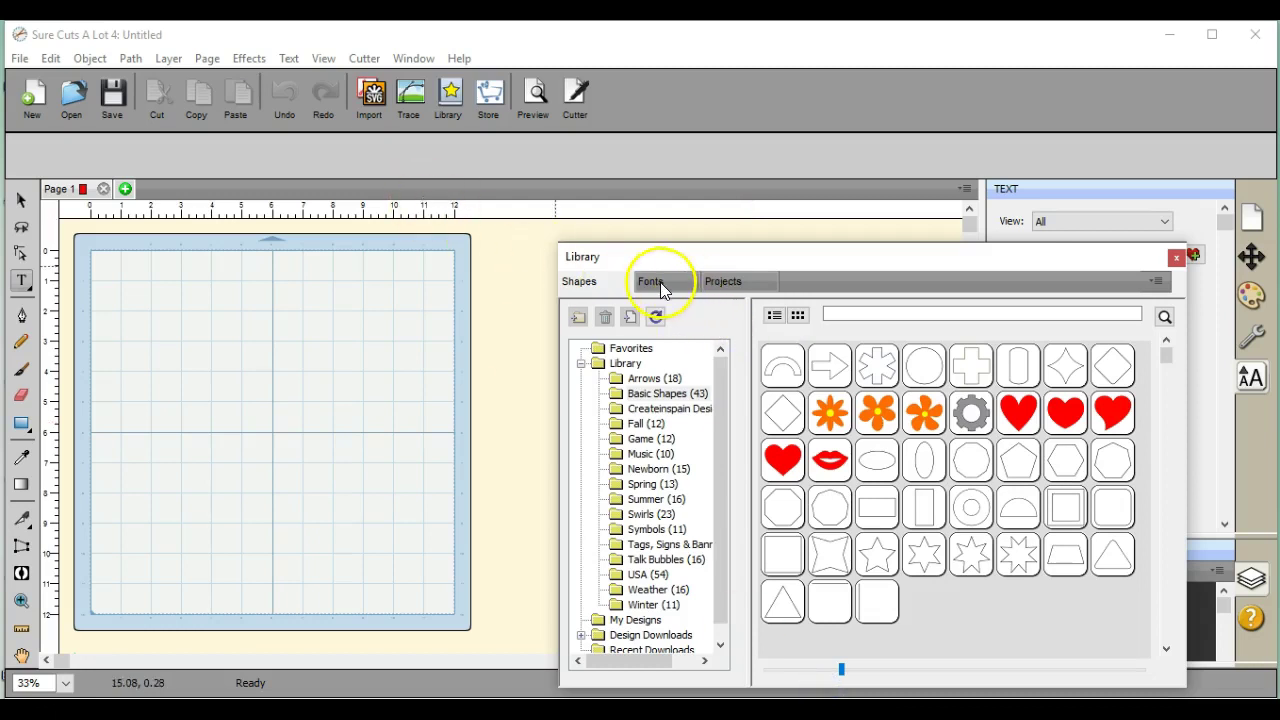
left_click(651, 282)
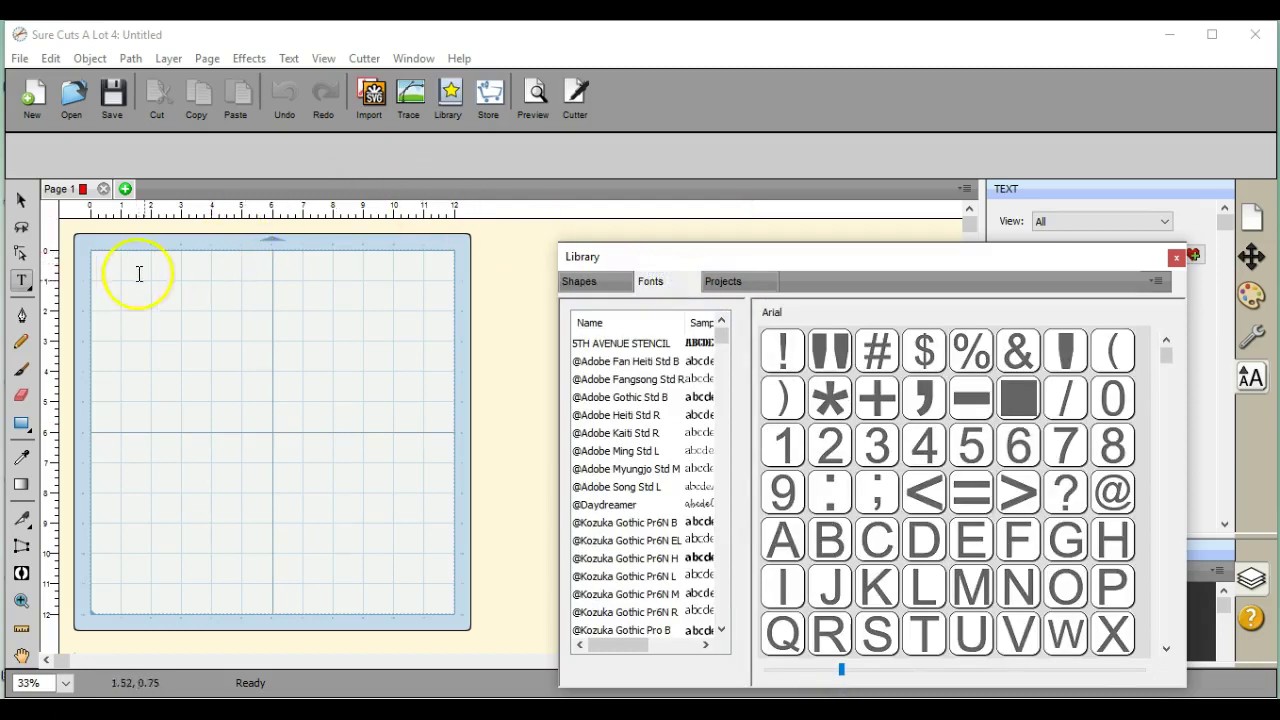
left_click(129, 305)
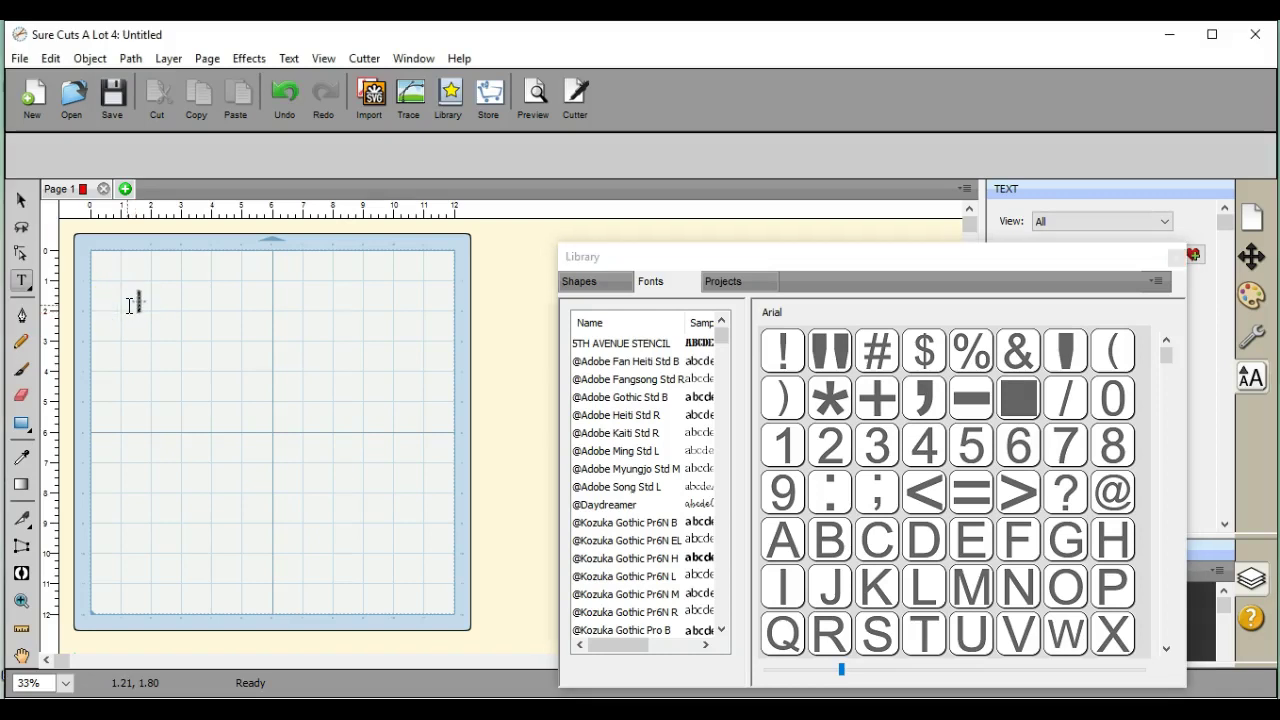
type("Love")
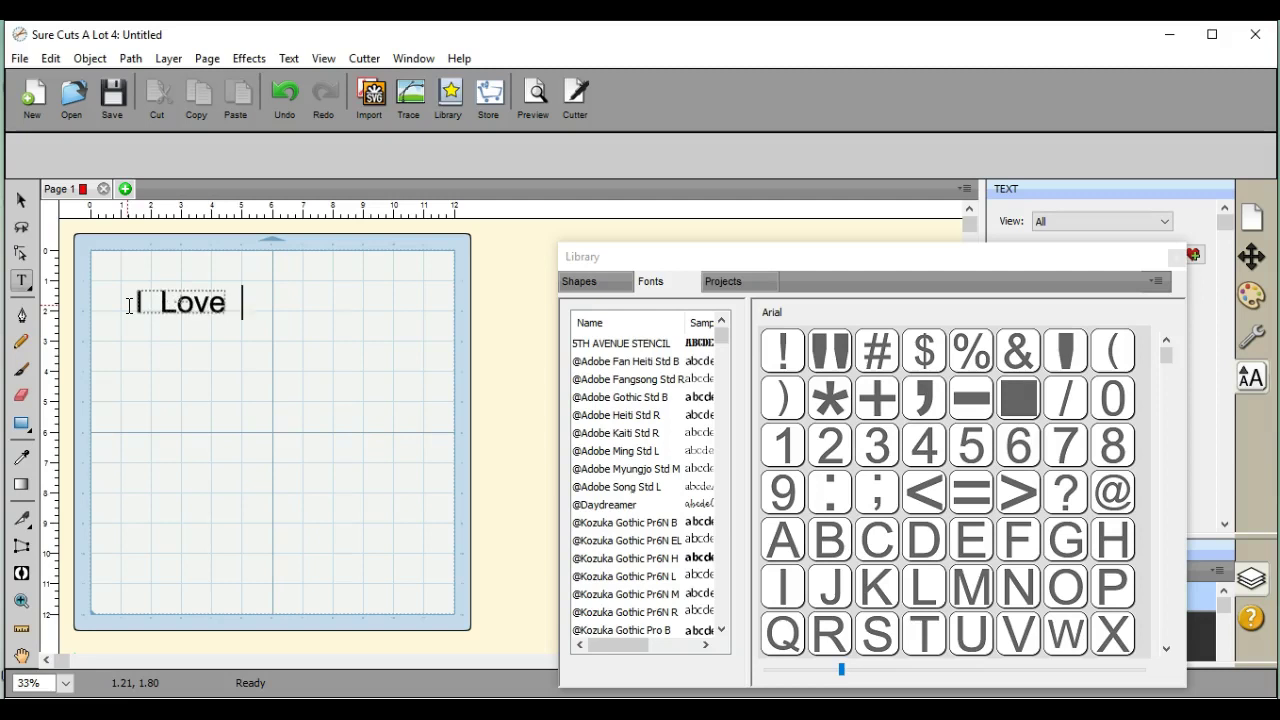
type(" Love You")
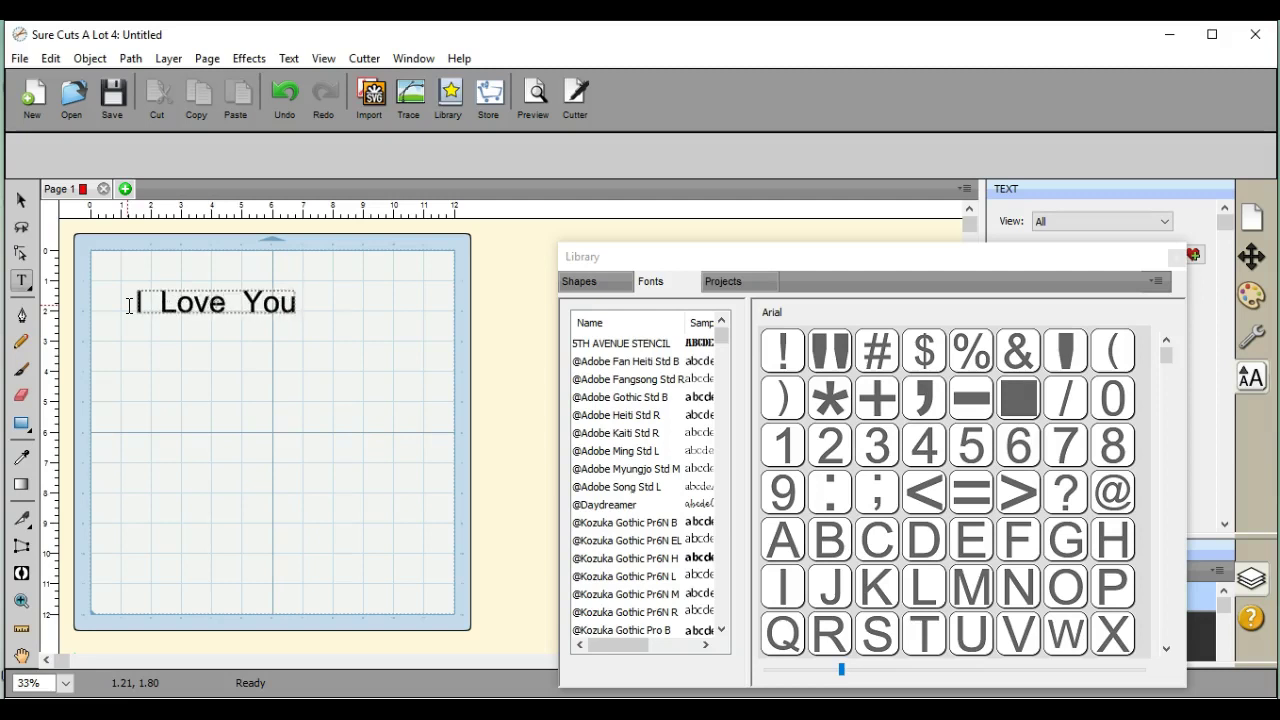
Find Lovely Melissa in the Library font list and enlarge the window to preview its glyphs
left_click(650, 322)
type("lo")
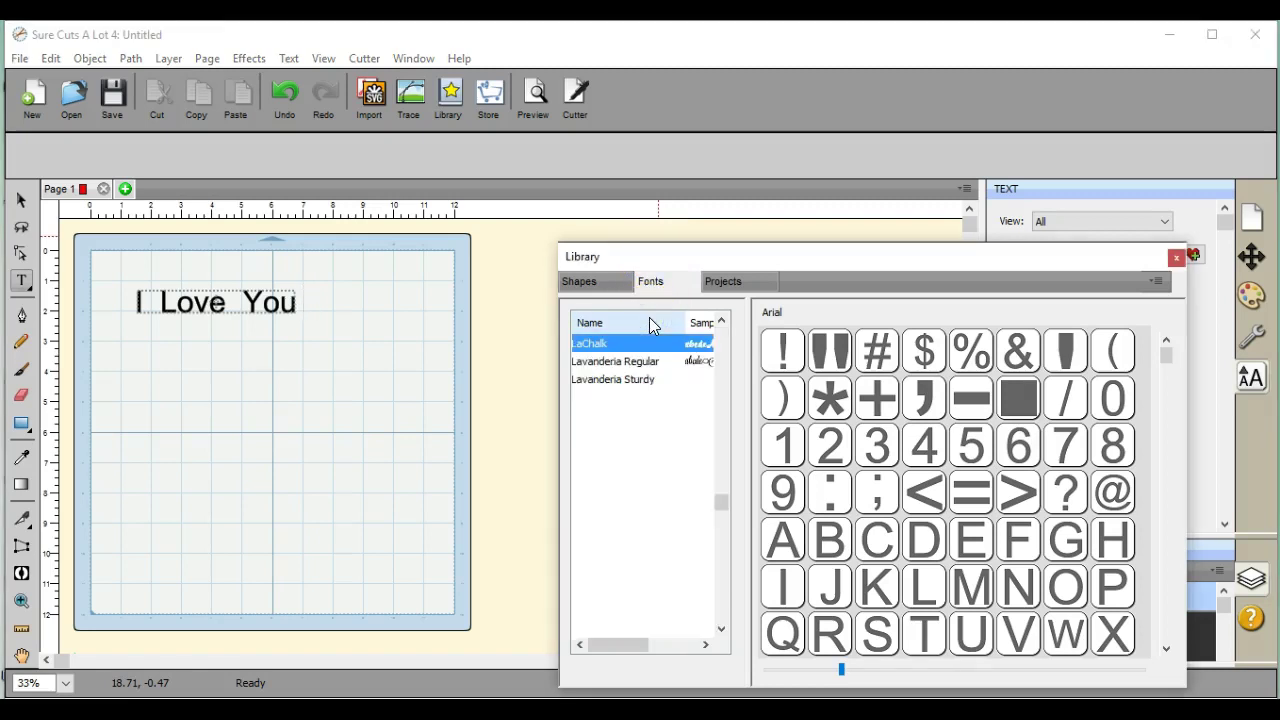
left_click(857, 257)
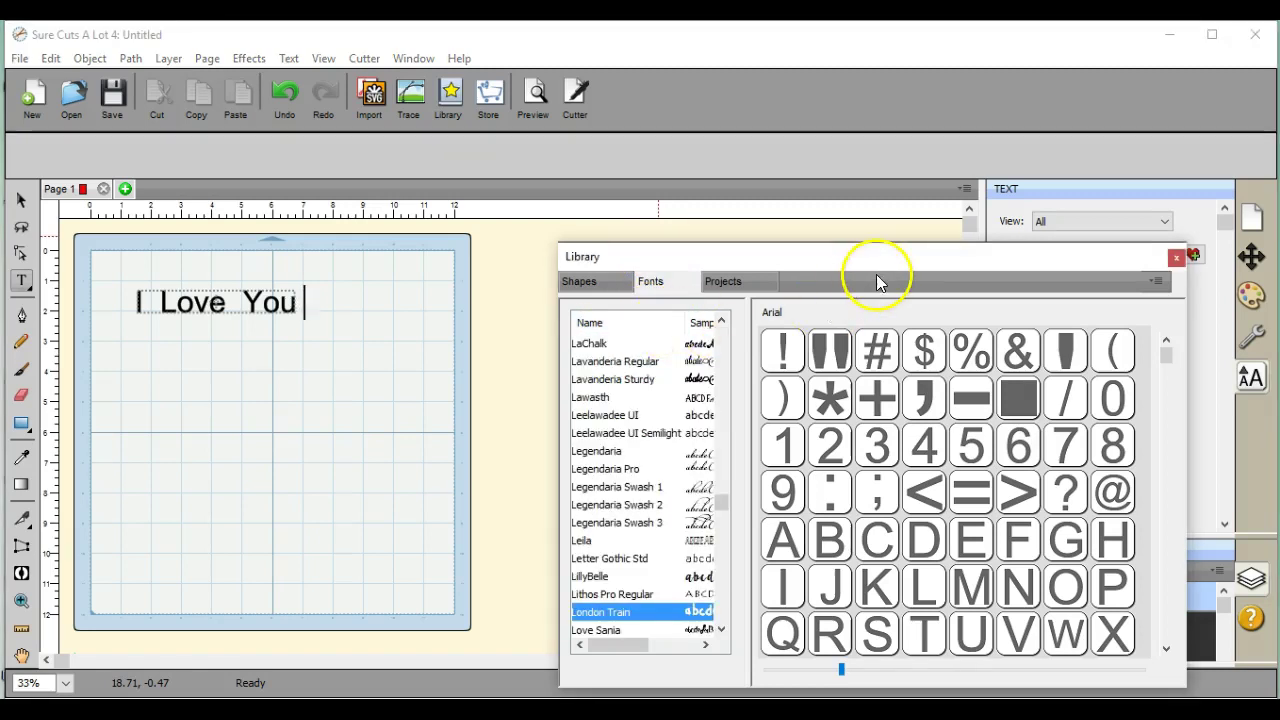
left_click_drag(857, 257, 816, 91)
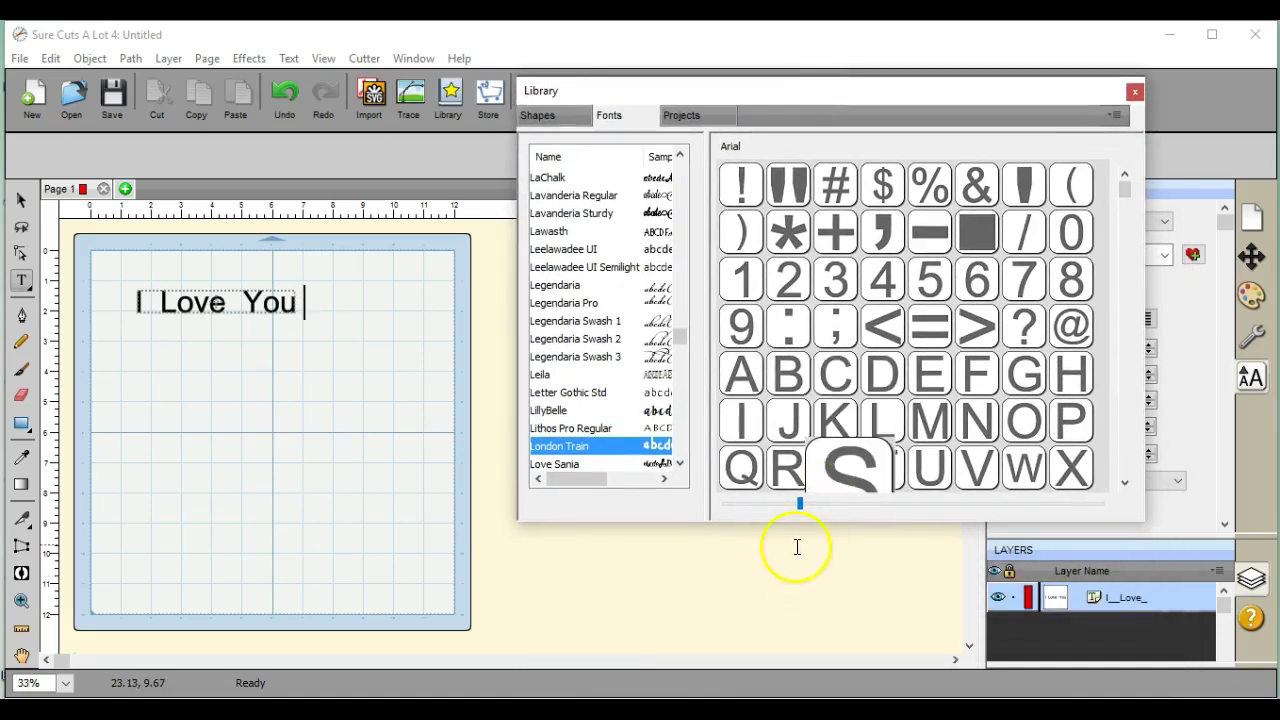
left_click_drag(775, 521, 812, 681)
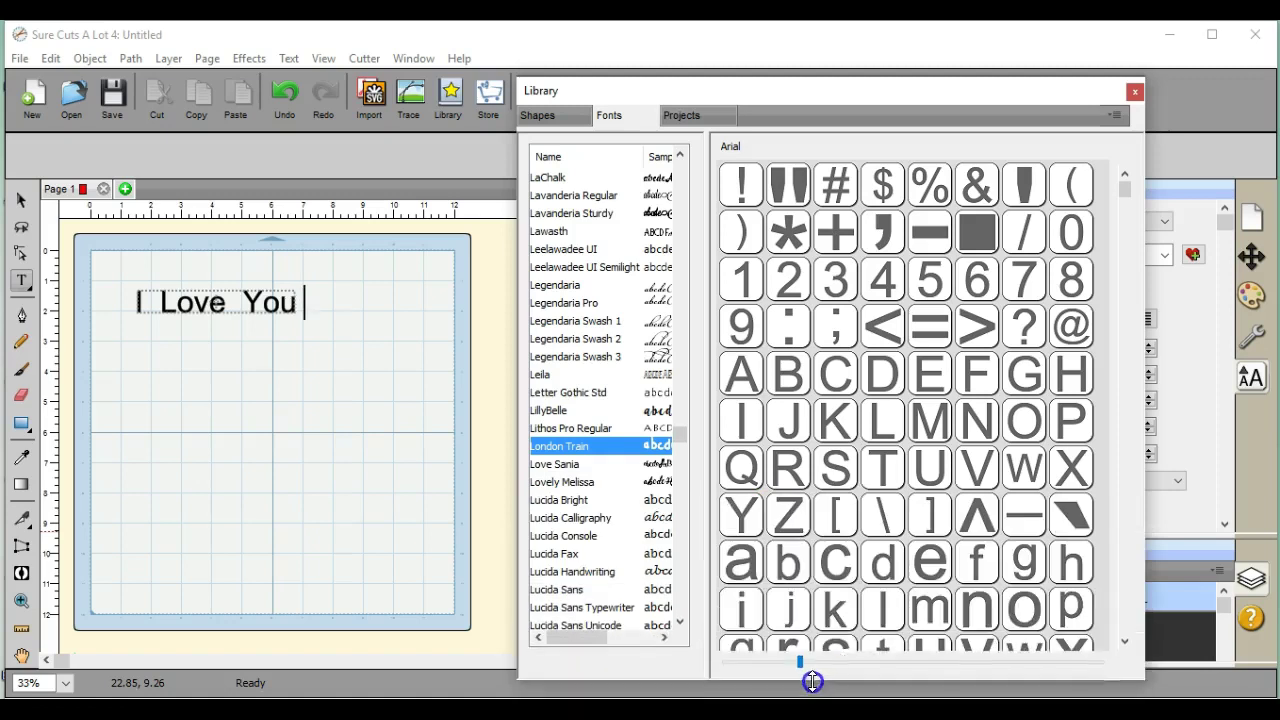
left_click(658, 483)
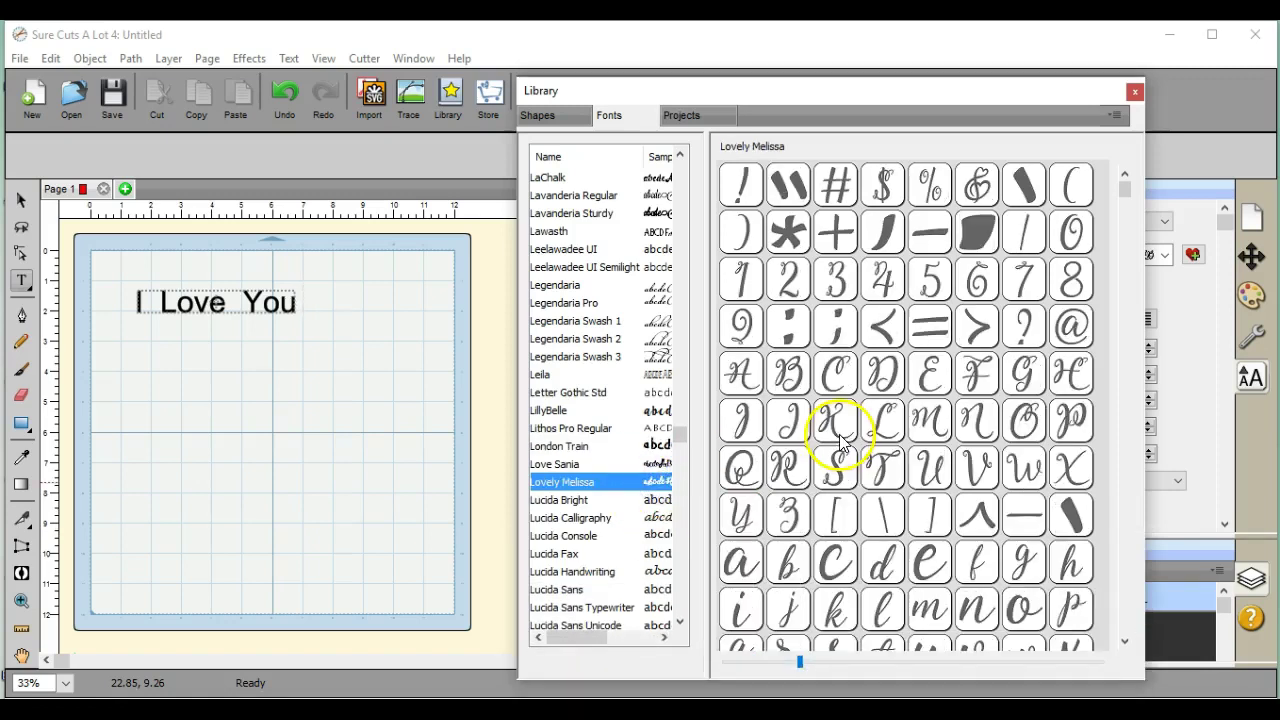
left_click_drag(1145, 378, 1239, 358)
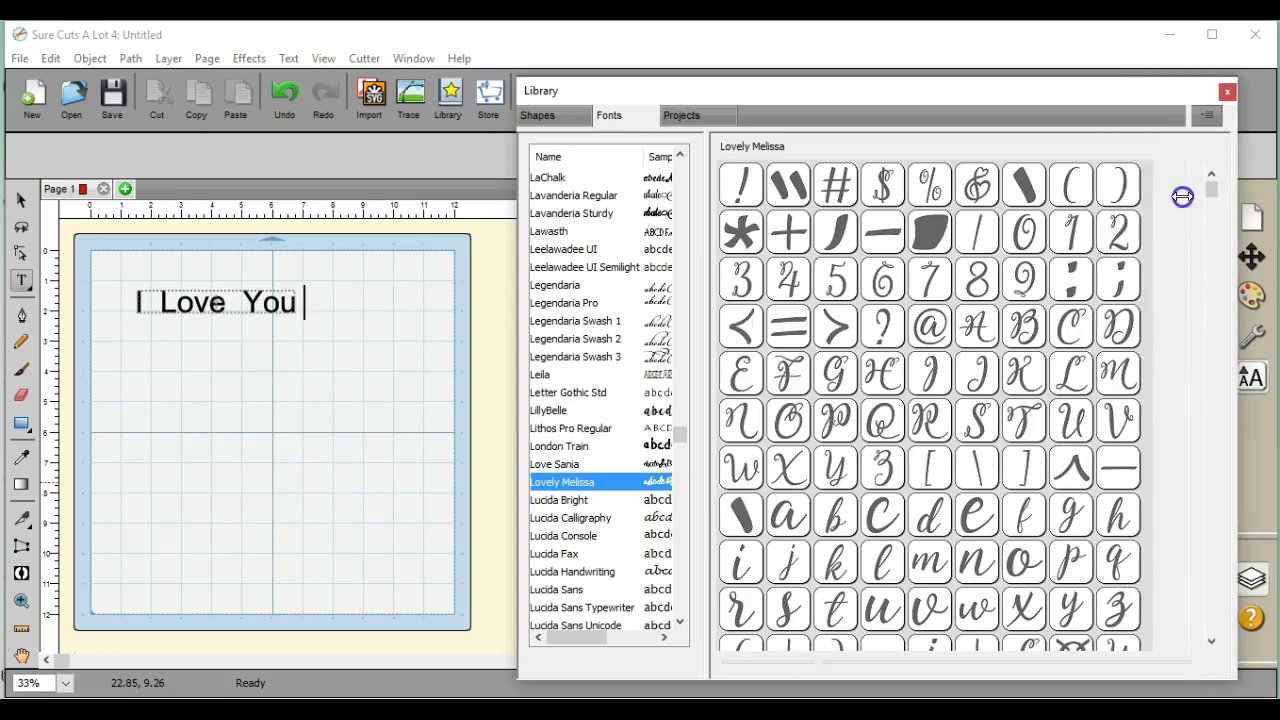
Apply Lovely Melissa to the selected 'I Love You' text
left_click(249, 277)
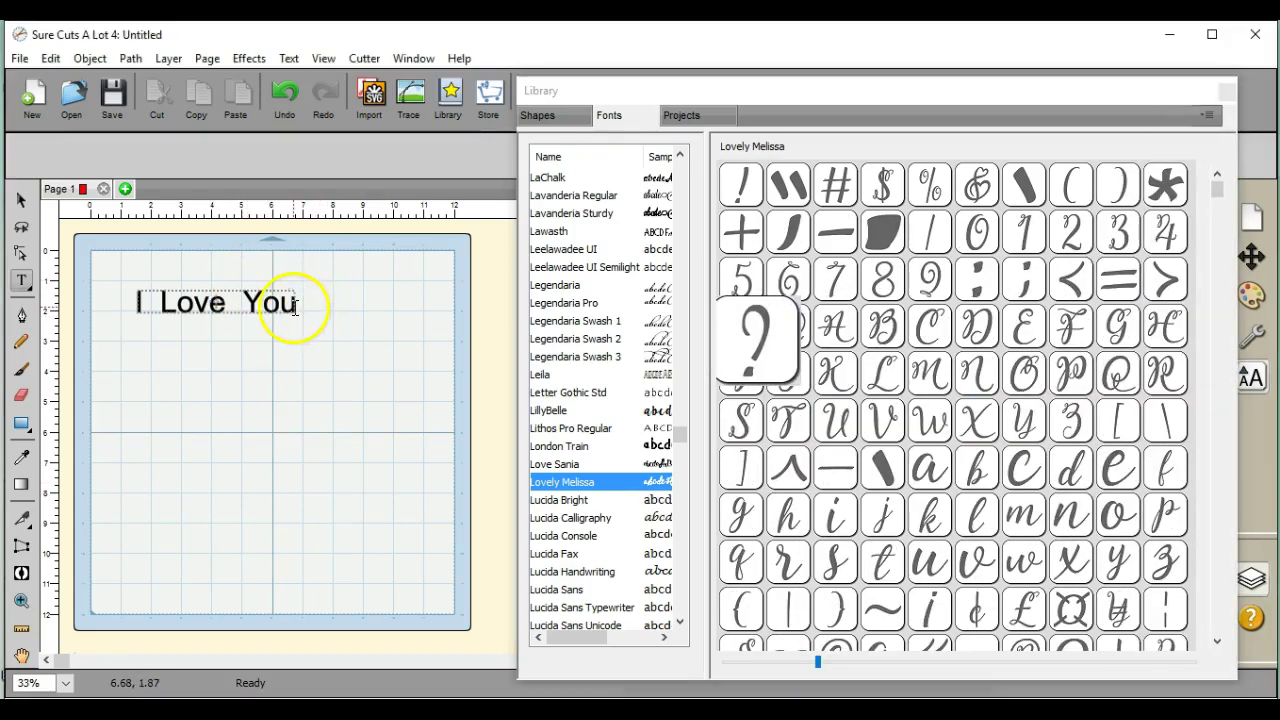
left_click_drag(298, 303, 126, 300)
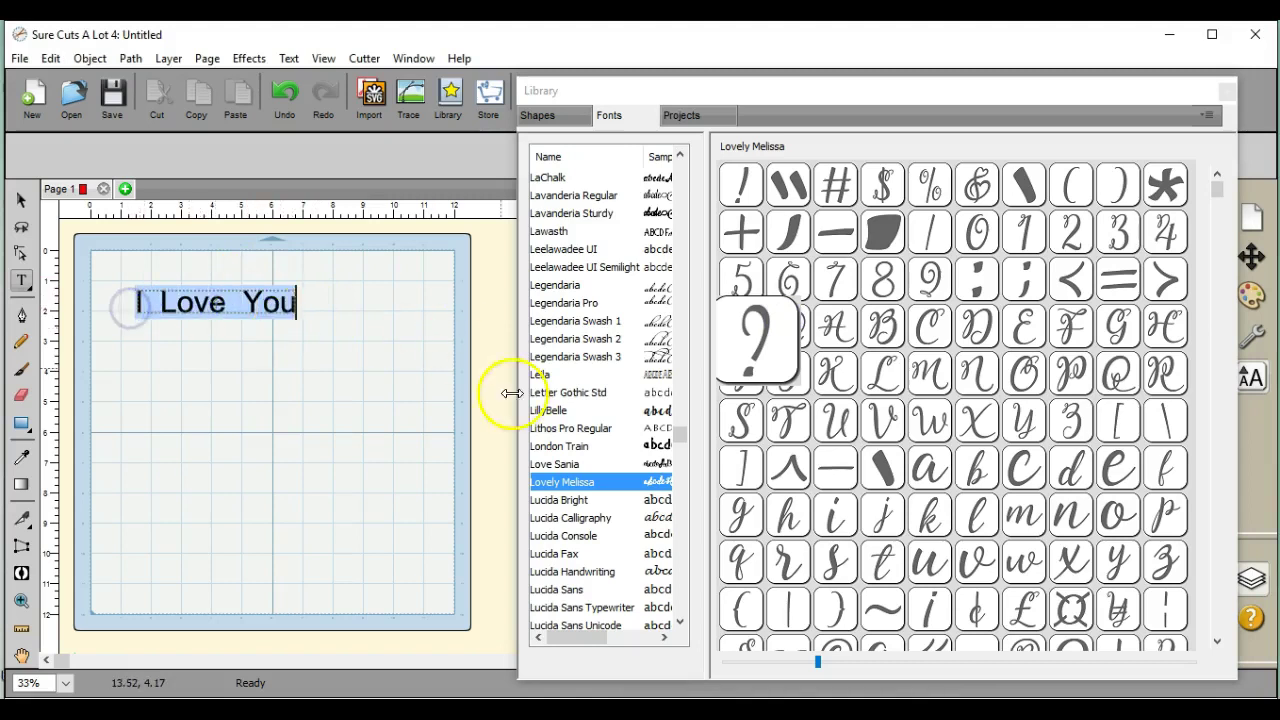
double_click(588, 484)
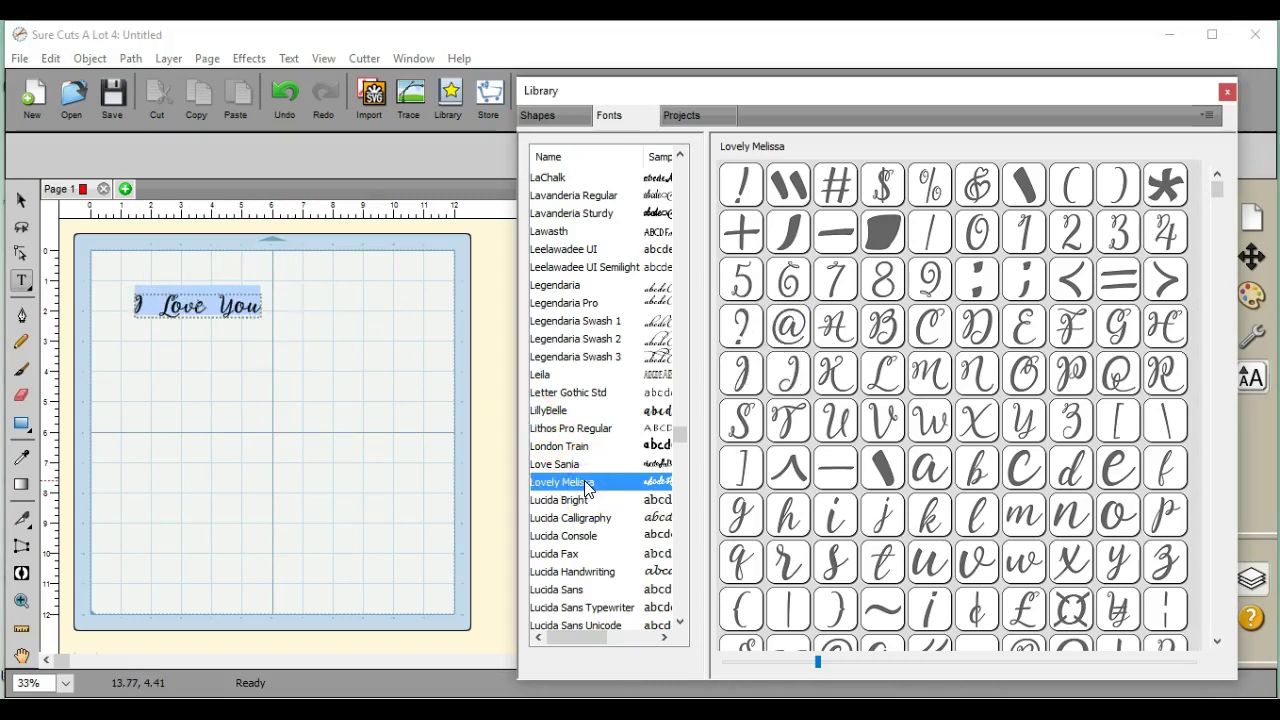
Enlarge the 'I Love You' text across the mat and break it into separate words
left_click(22, 203)
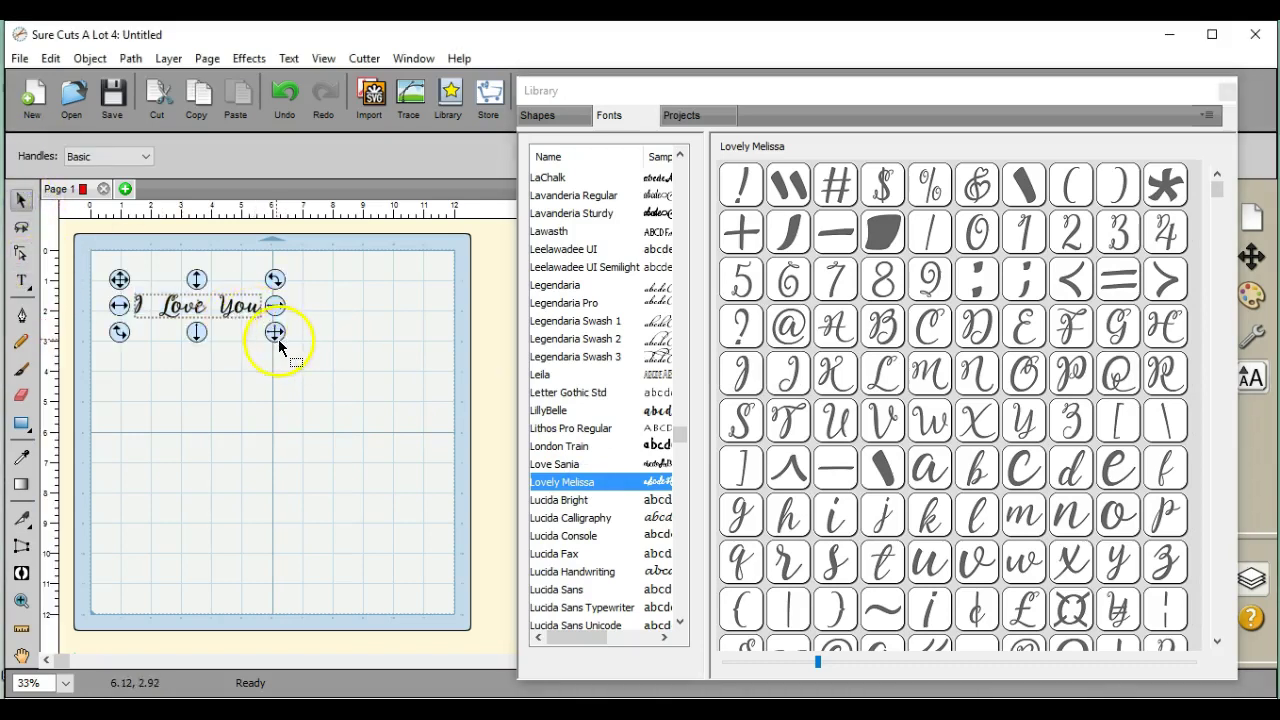
left_click_drag(276, 334, 457, 412)
left_click(16, 203)
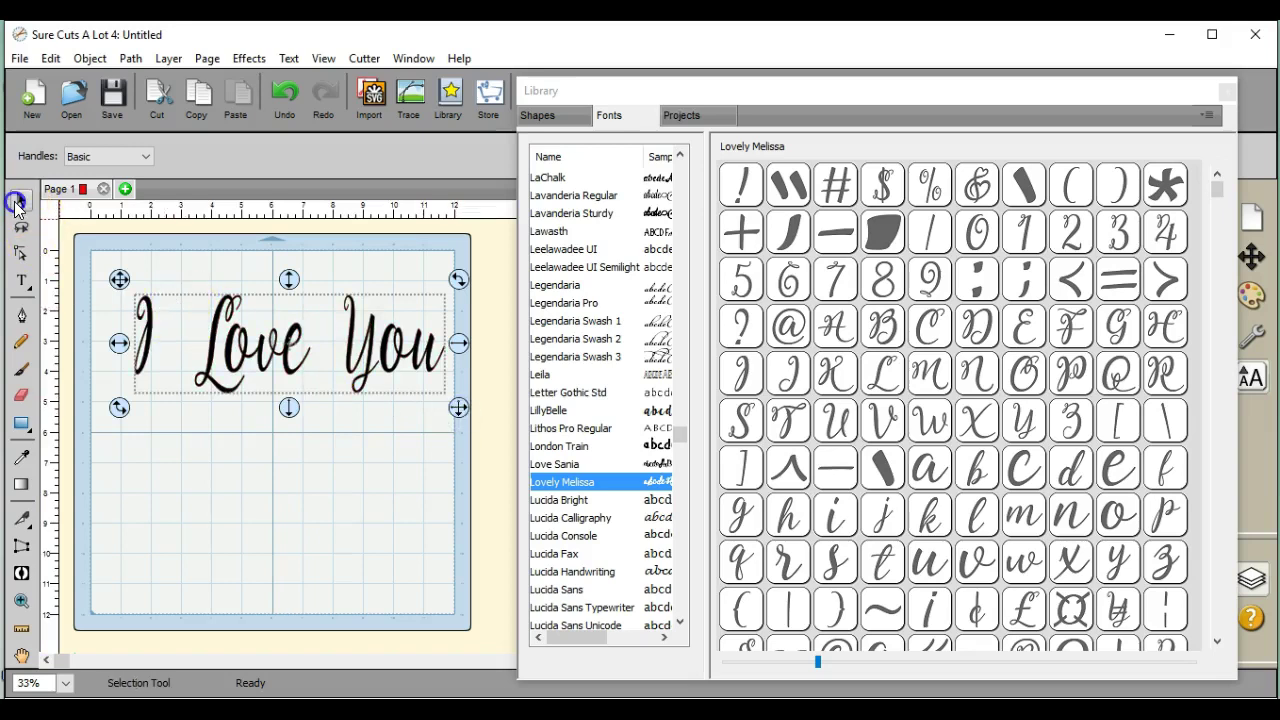
left_click(90, 58)
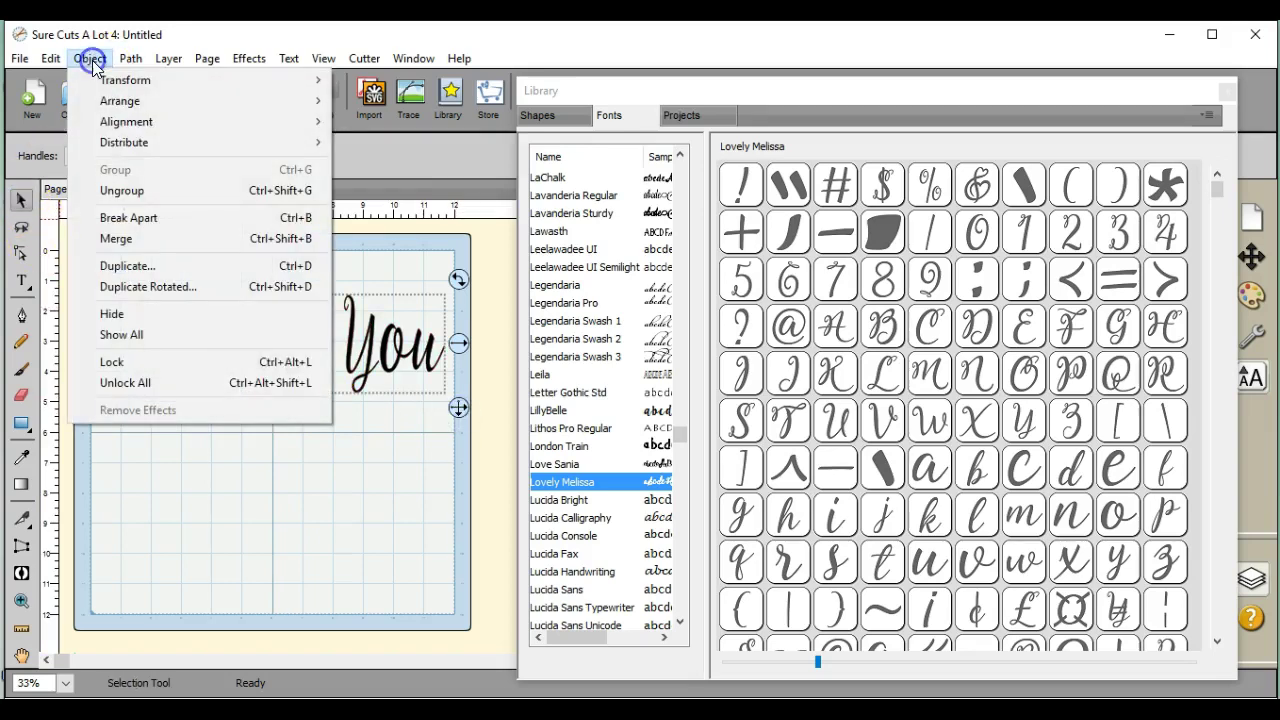
left_click(161, 204)
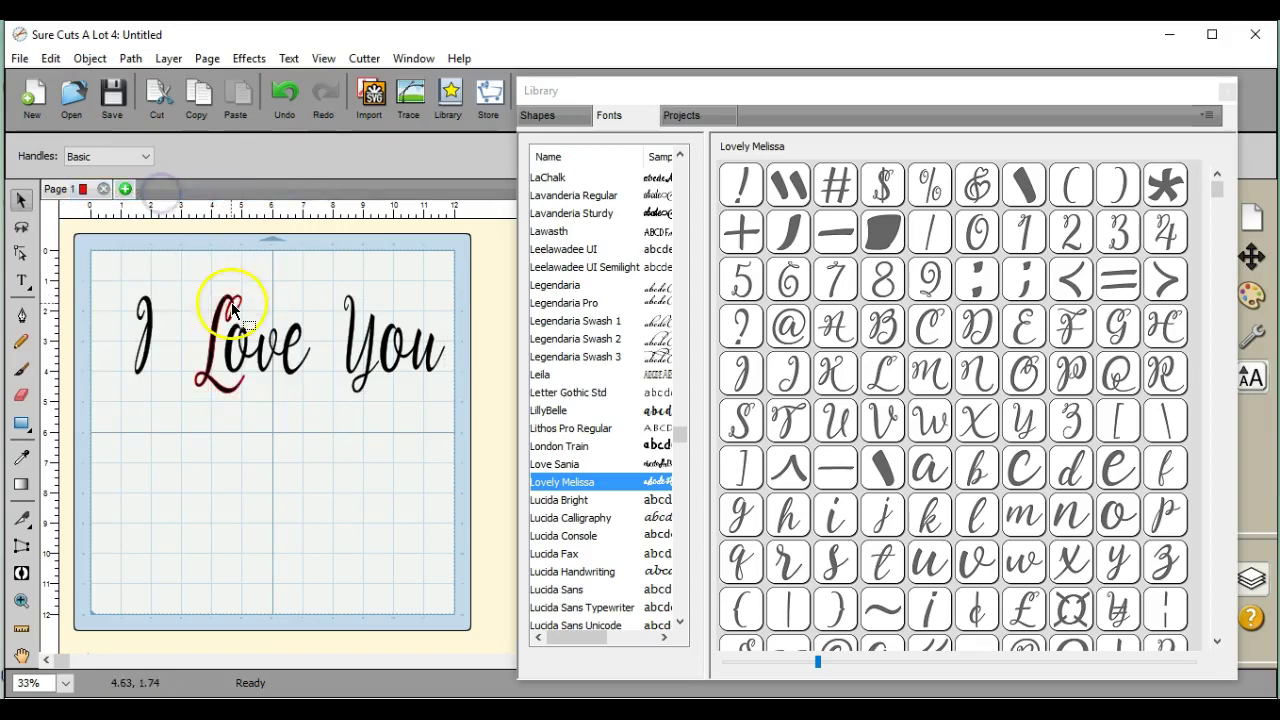
Move 'Love' down-left and 'You' lower on the mat, then deselect everything
left_click_drag(177, 263, 318, 418)
left_click_drag(178, 279, 152, 384)
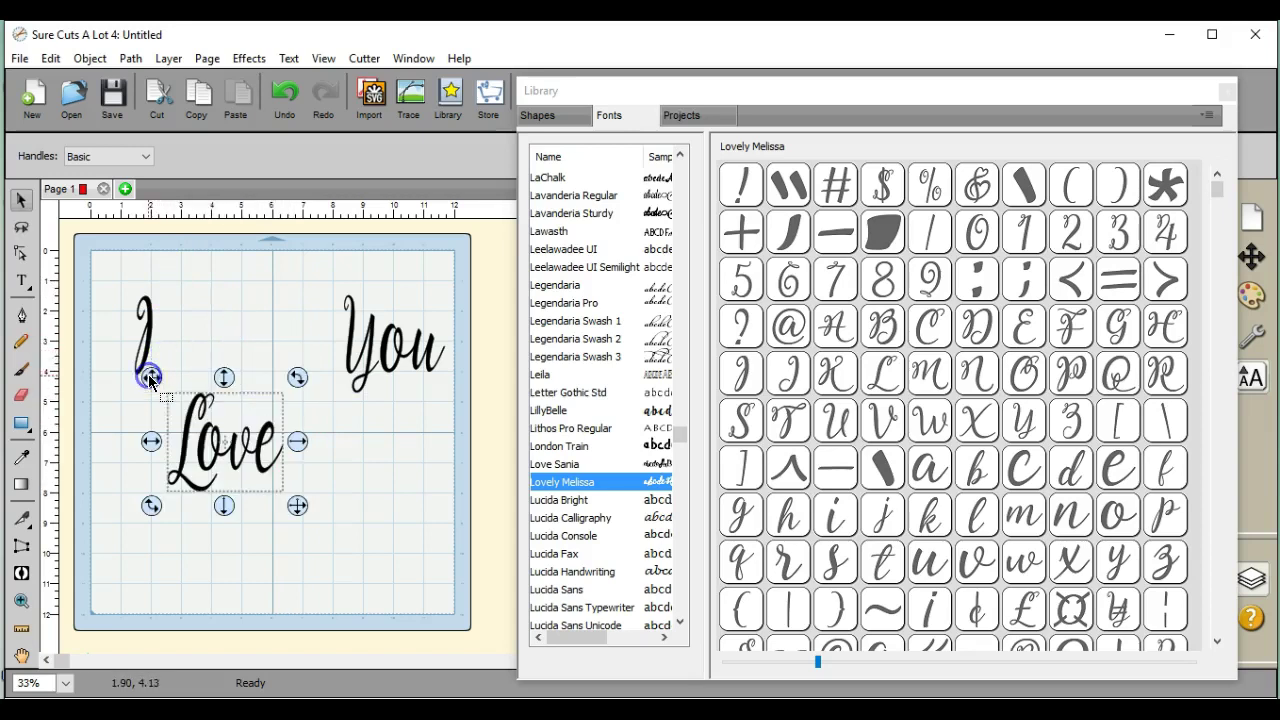
left_click_drag(310, 268, 436, 378)
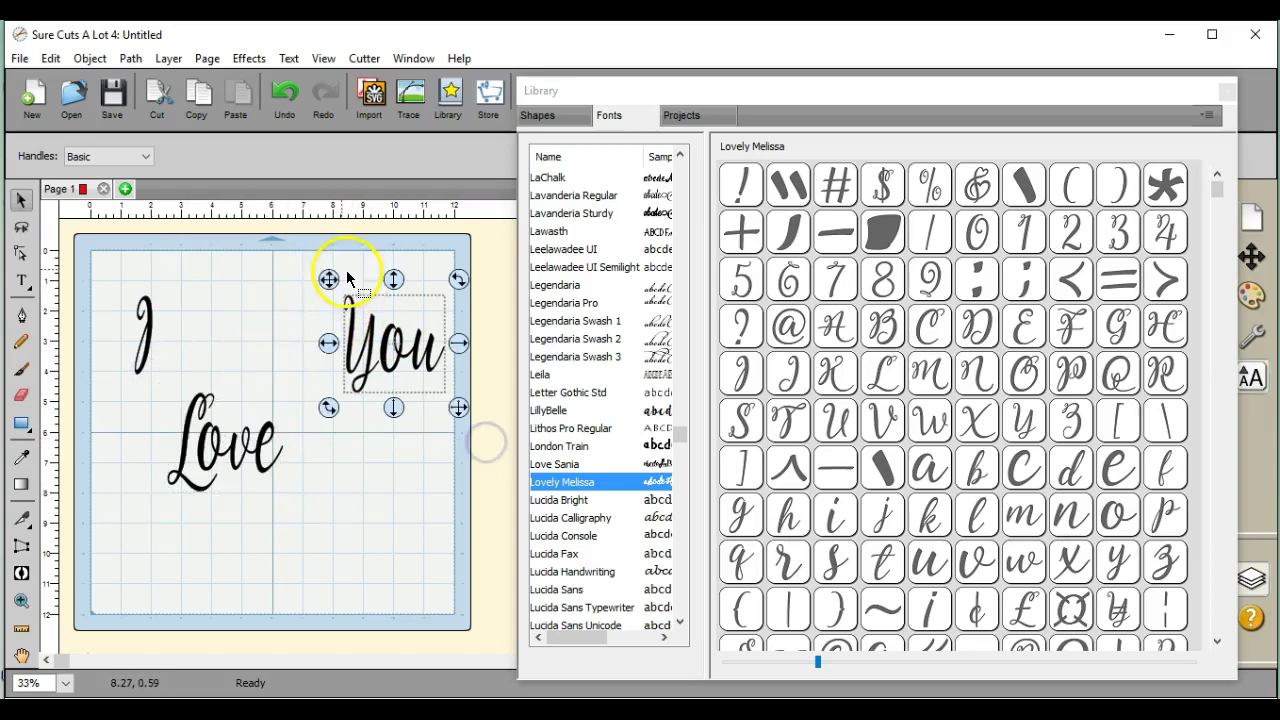
left_click_drag(331, 277, 309, 491)
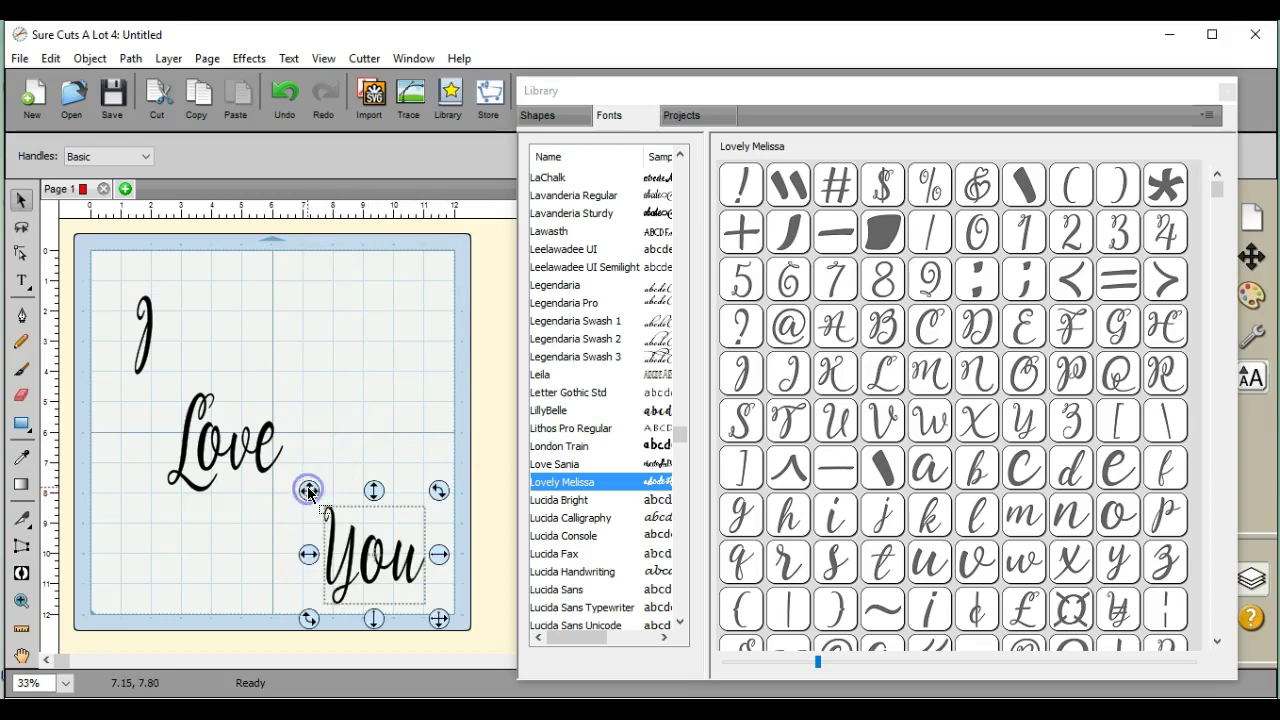
left_click(100, 256)
left_click(25, 284)
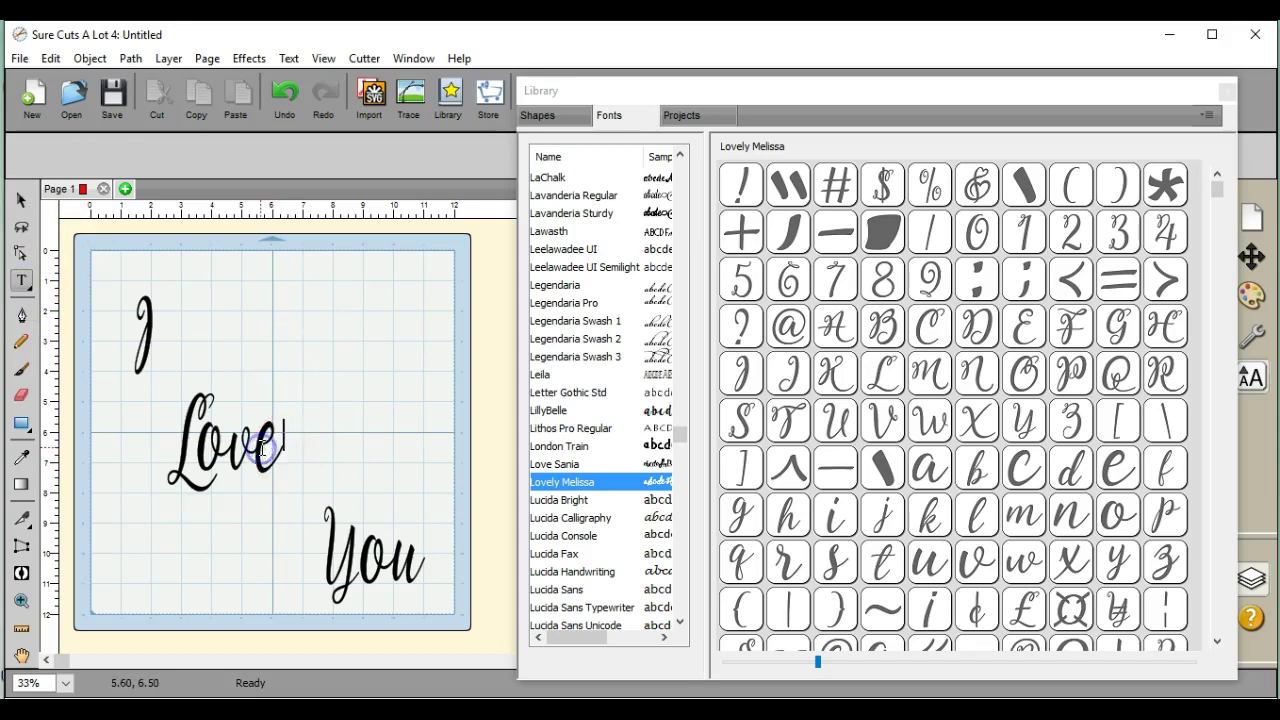
Replace the final e in 'Love' with the Lovely Melissa heart-swash e glyph
left_click_drag(262, 449, 268, 449)
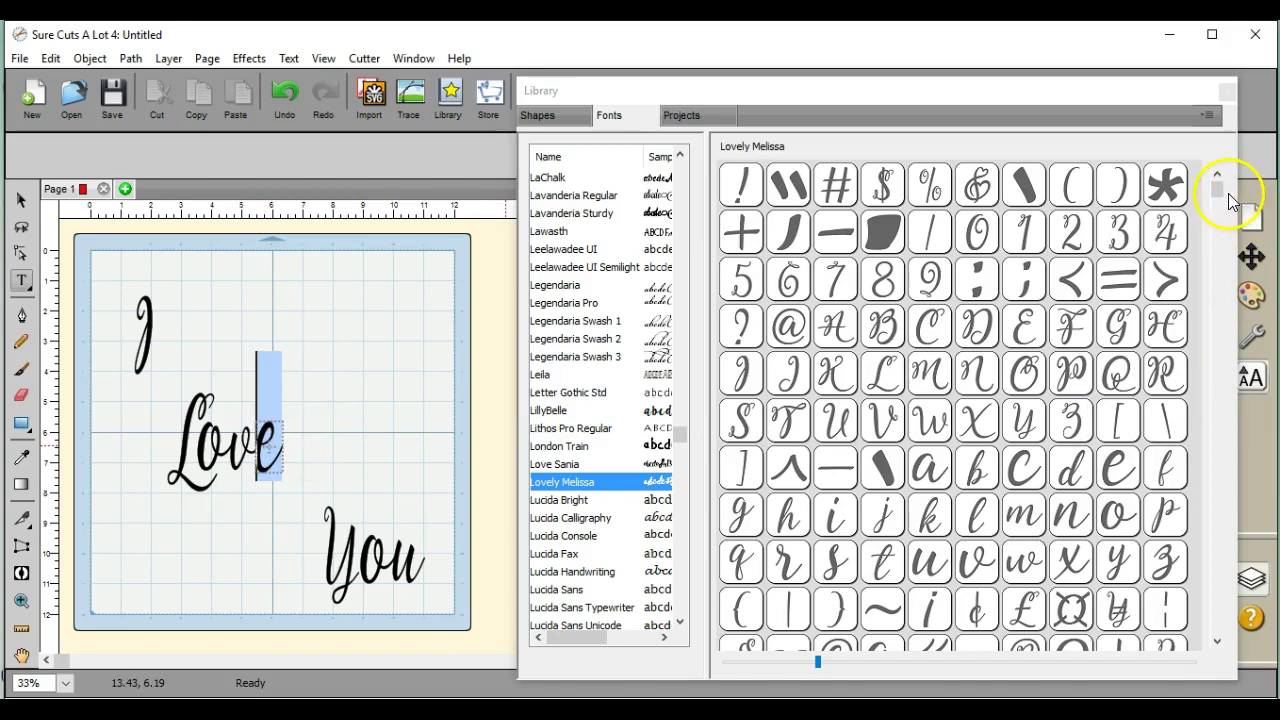
left_click_drag(1218, 190, 1216, 317)
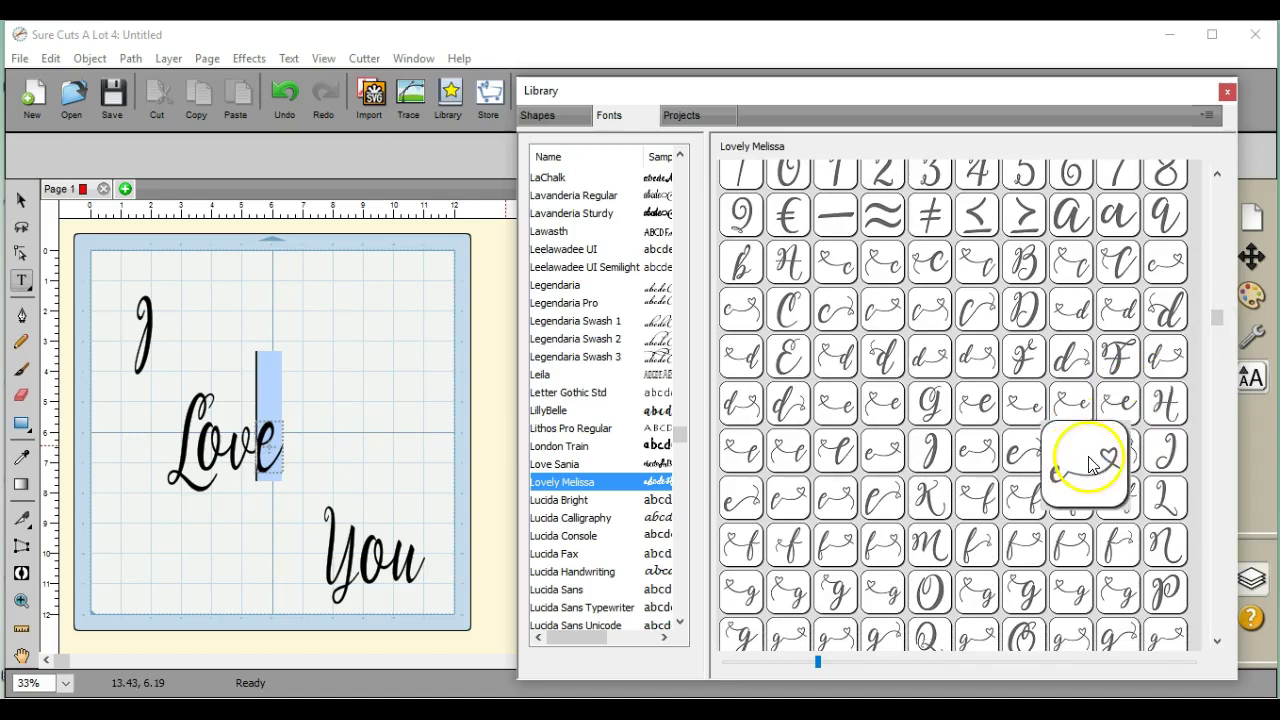
left_click(986, 458)
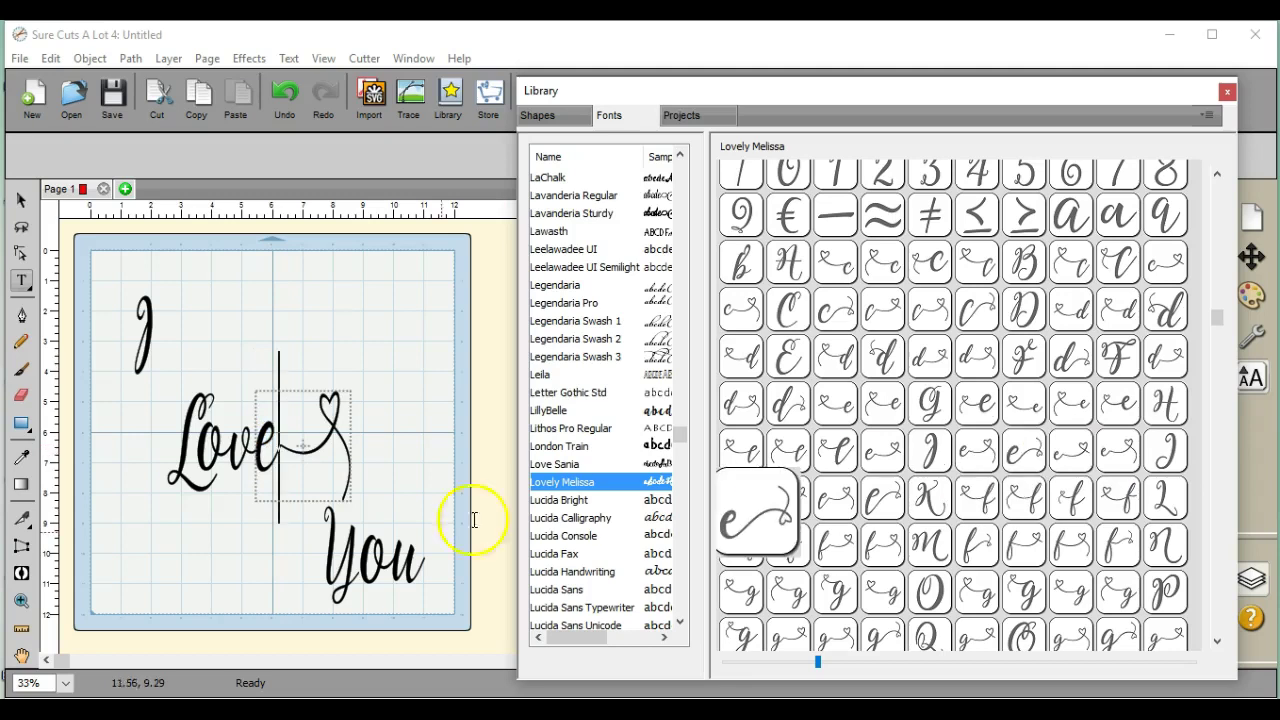
Replace the u in 'You' with the heart-topped alternate u glyph
left_click_drag(424, 557, 410, 553)
left_click(411, 553)
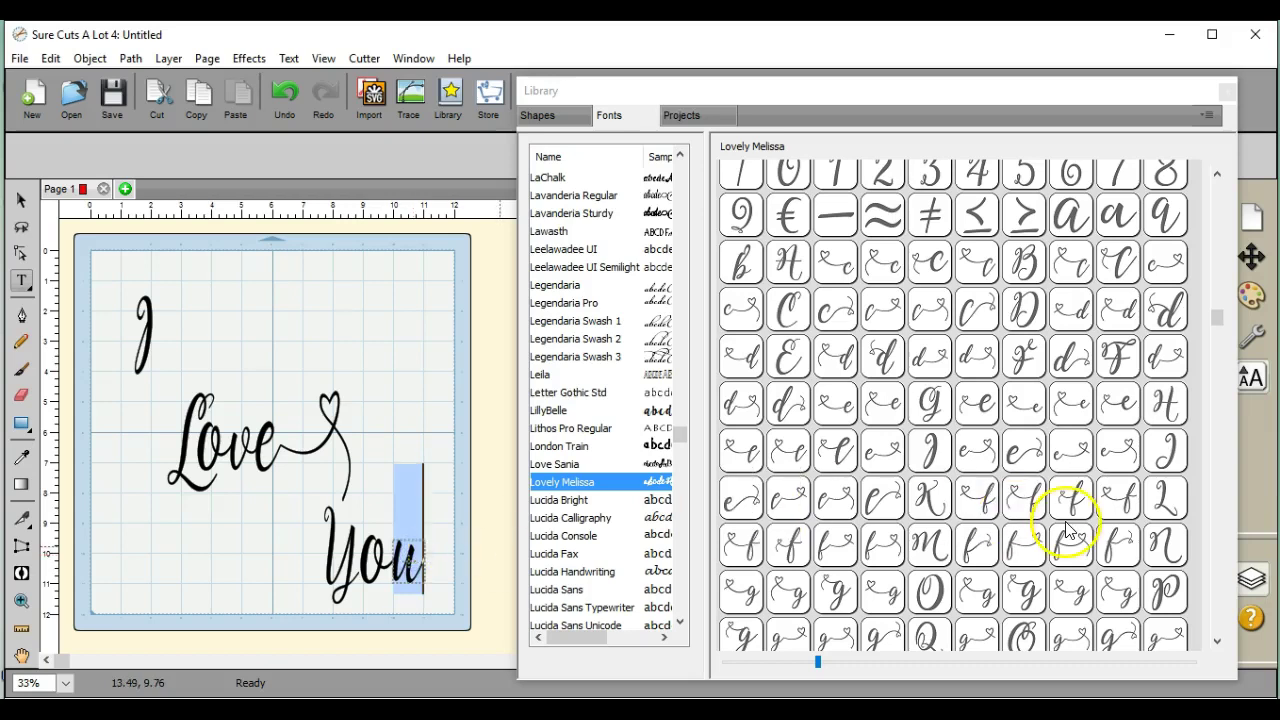
left_click_drag(1222, 324, 1224, 499)
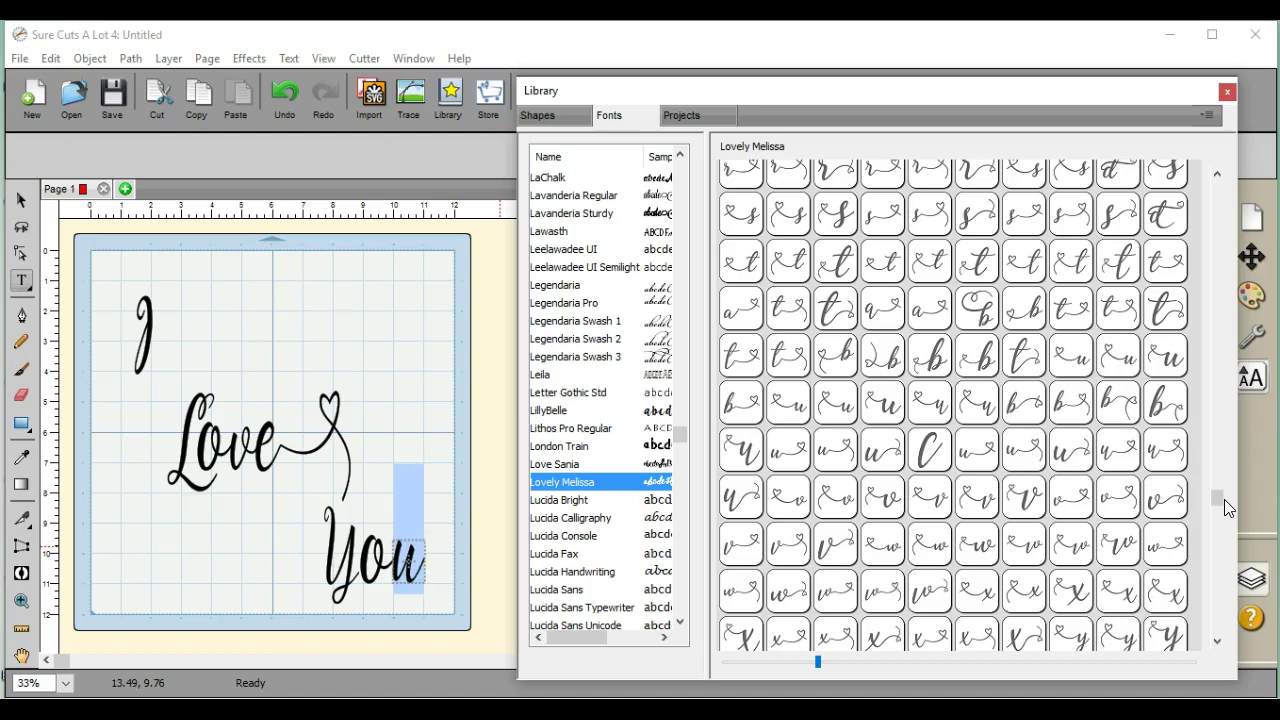
left_click(750, 448)
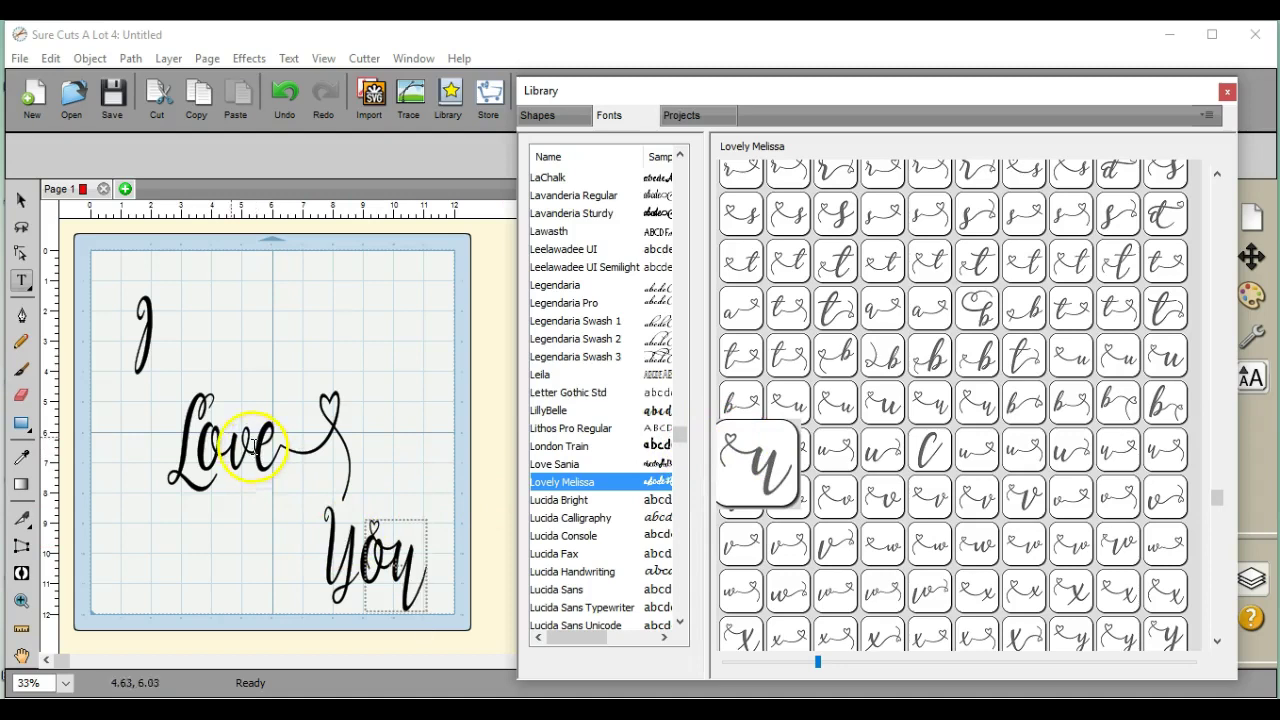
left_click(152, 340)
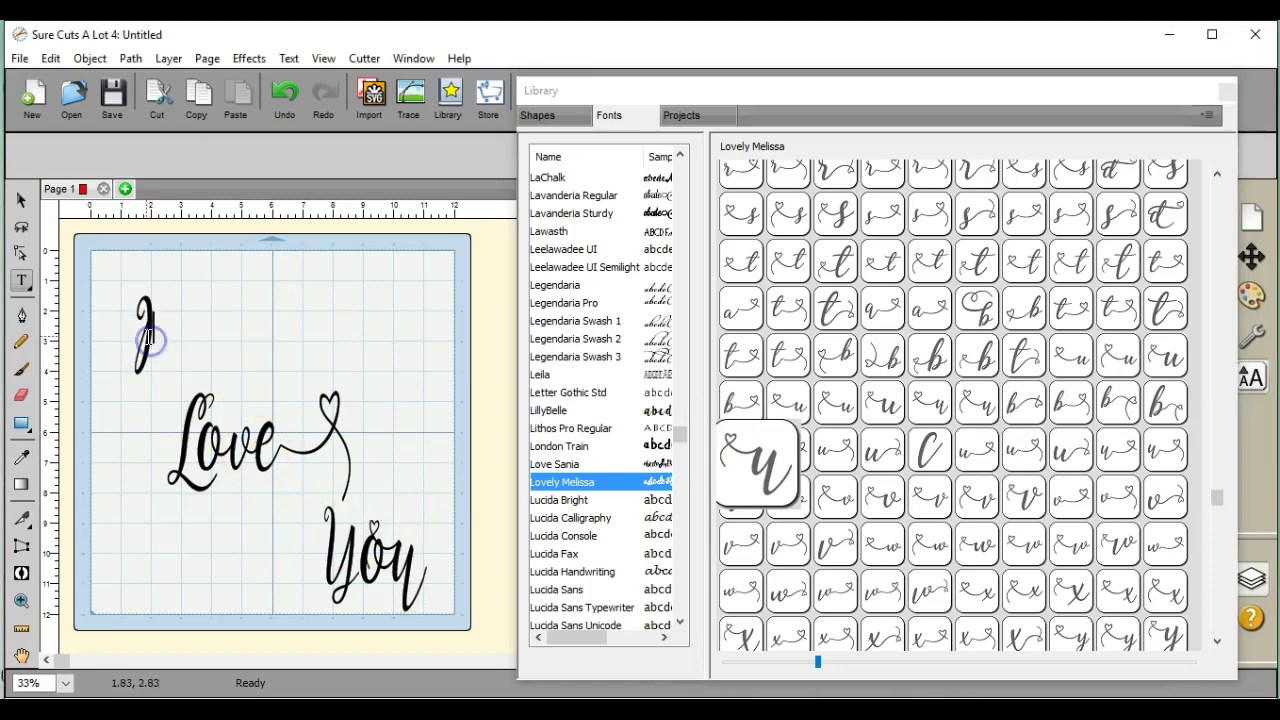
double_click(147, 337)
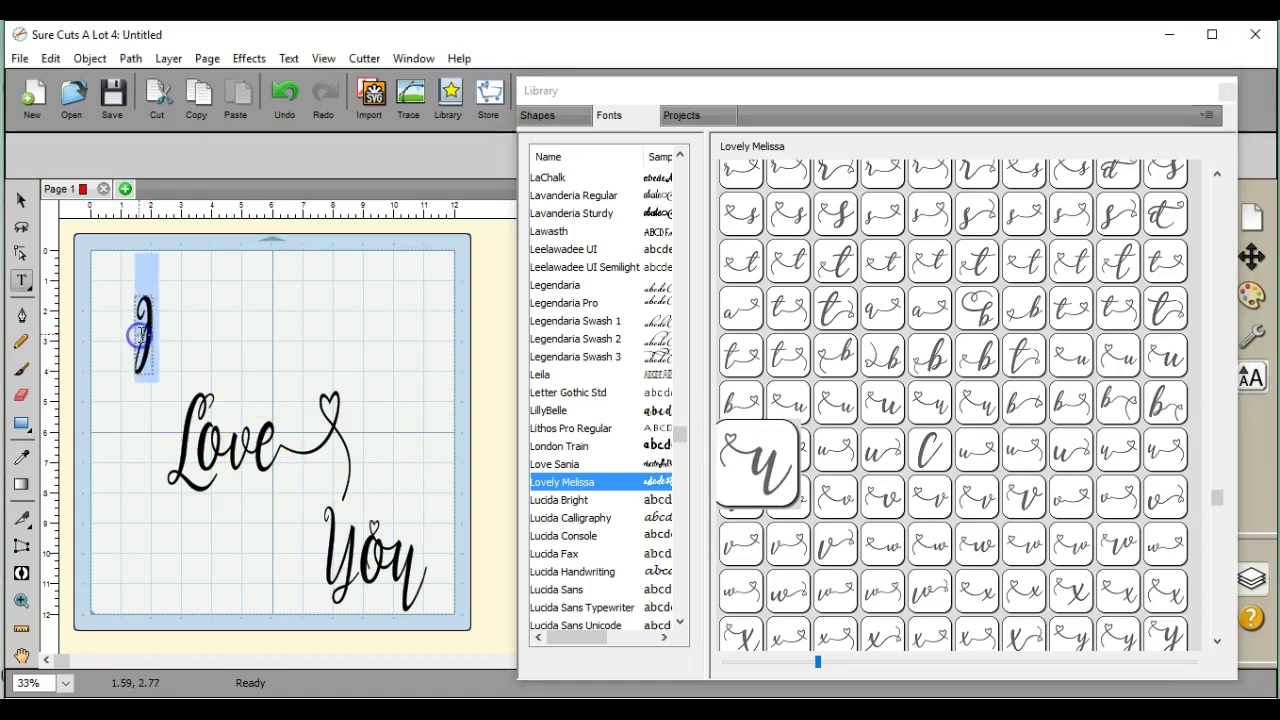
left_click_drag(1218, 497, 1209, 332)
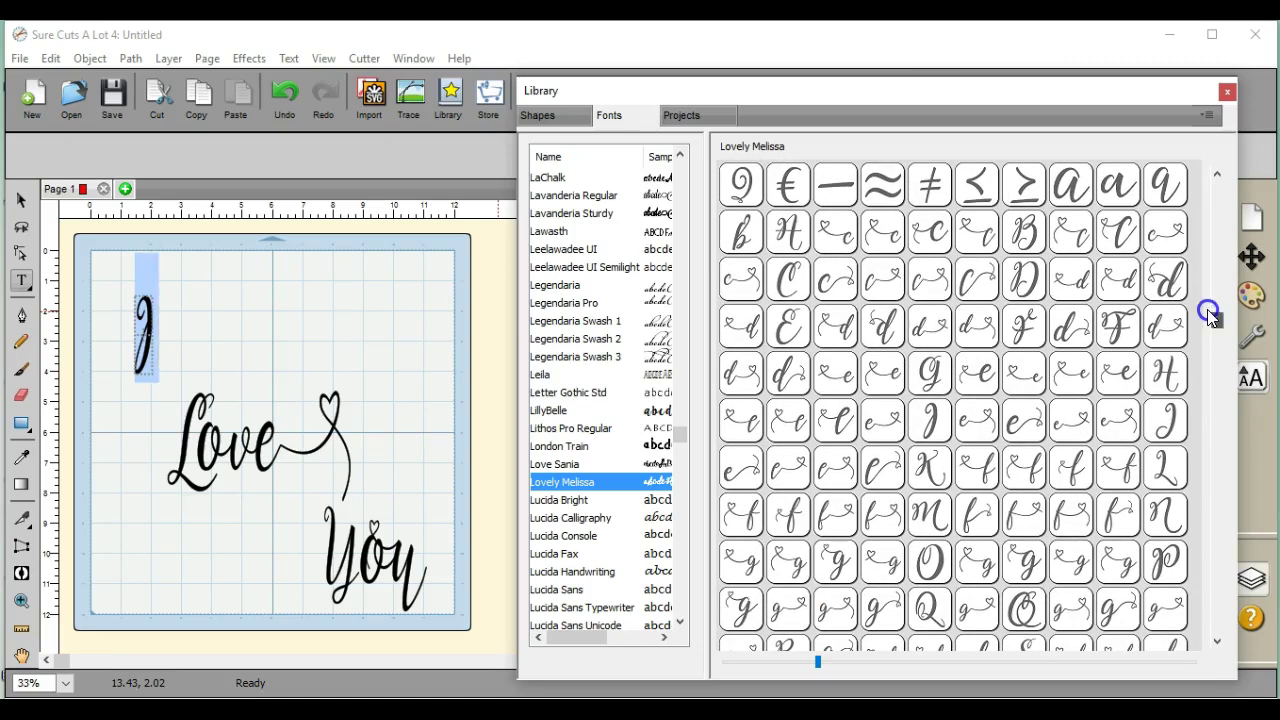
left_click_drag(1203, 283, 1231, 343)
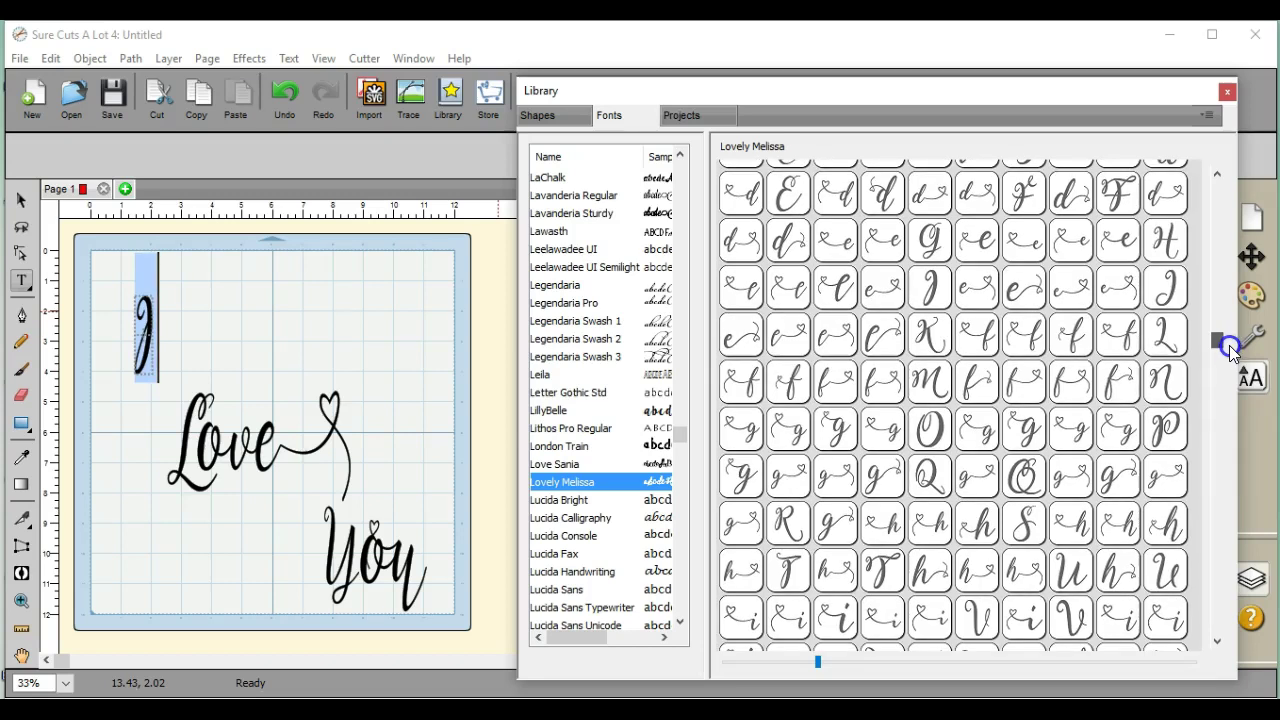
left_click_drag(1230, 343, 1218, 514)
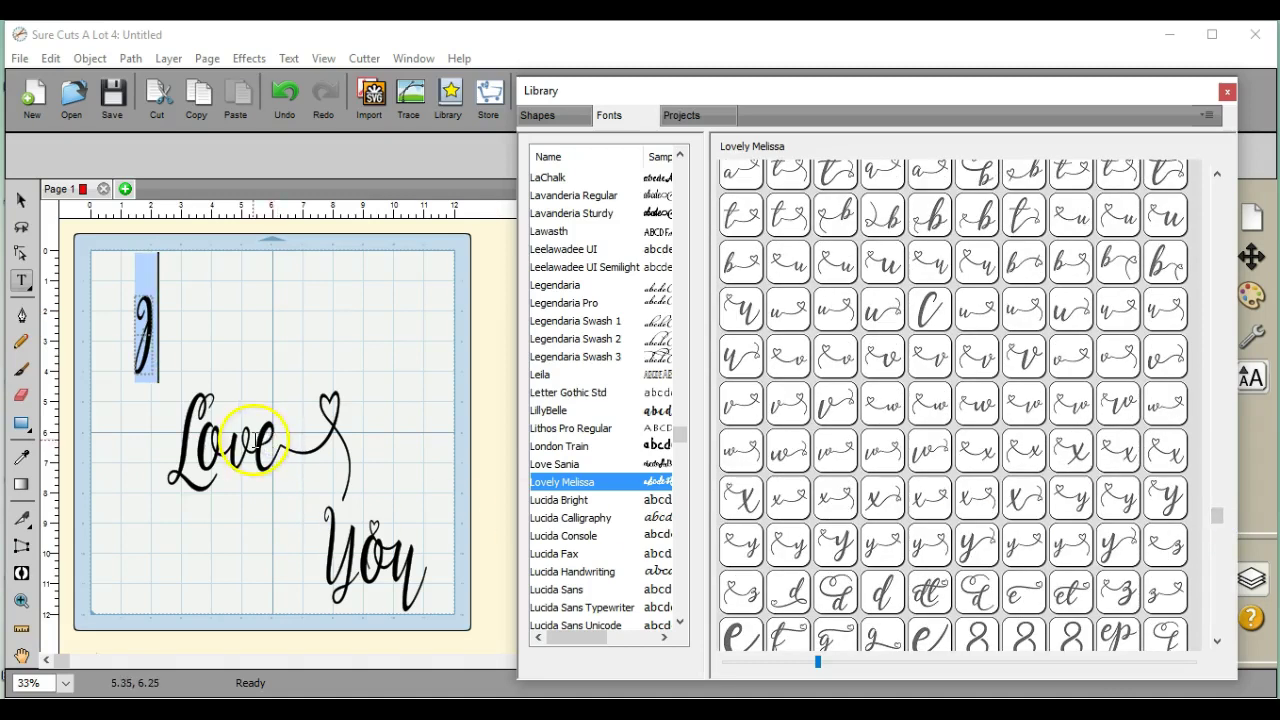
left_click(251, 447)
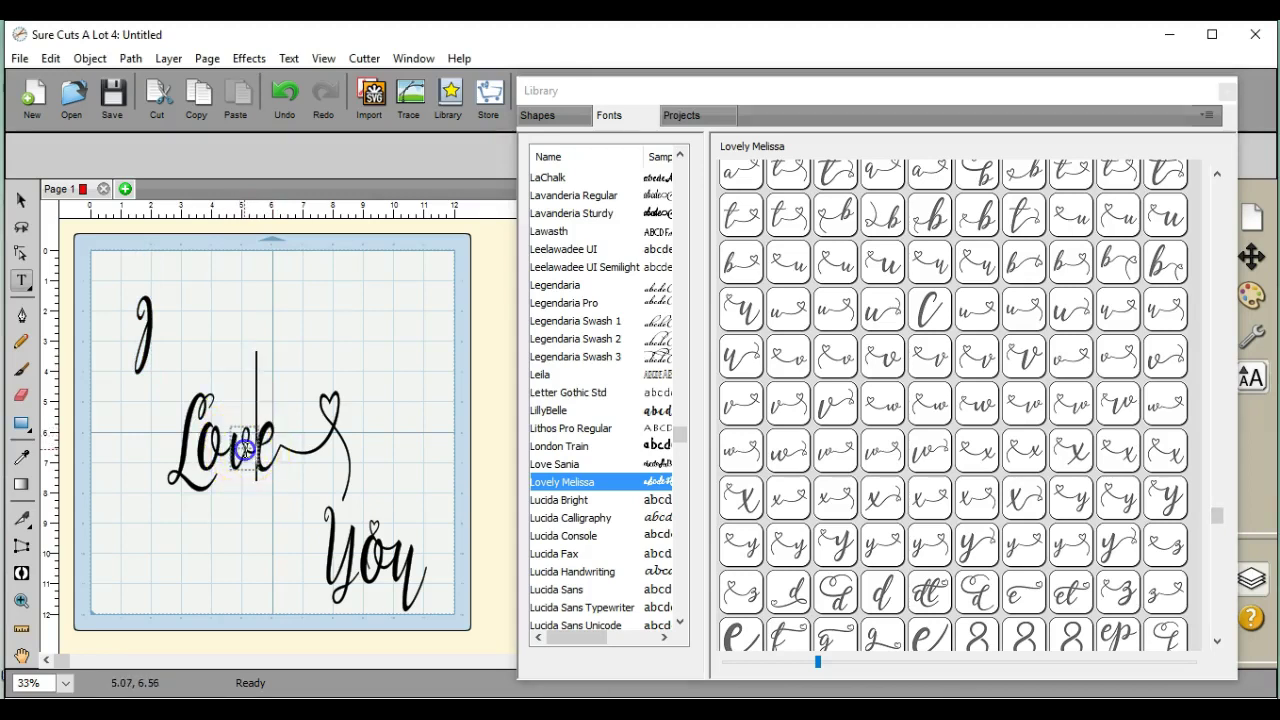
double_click(245, 451)
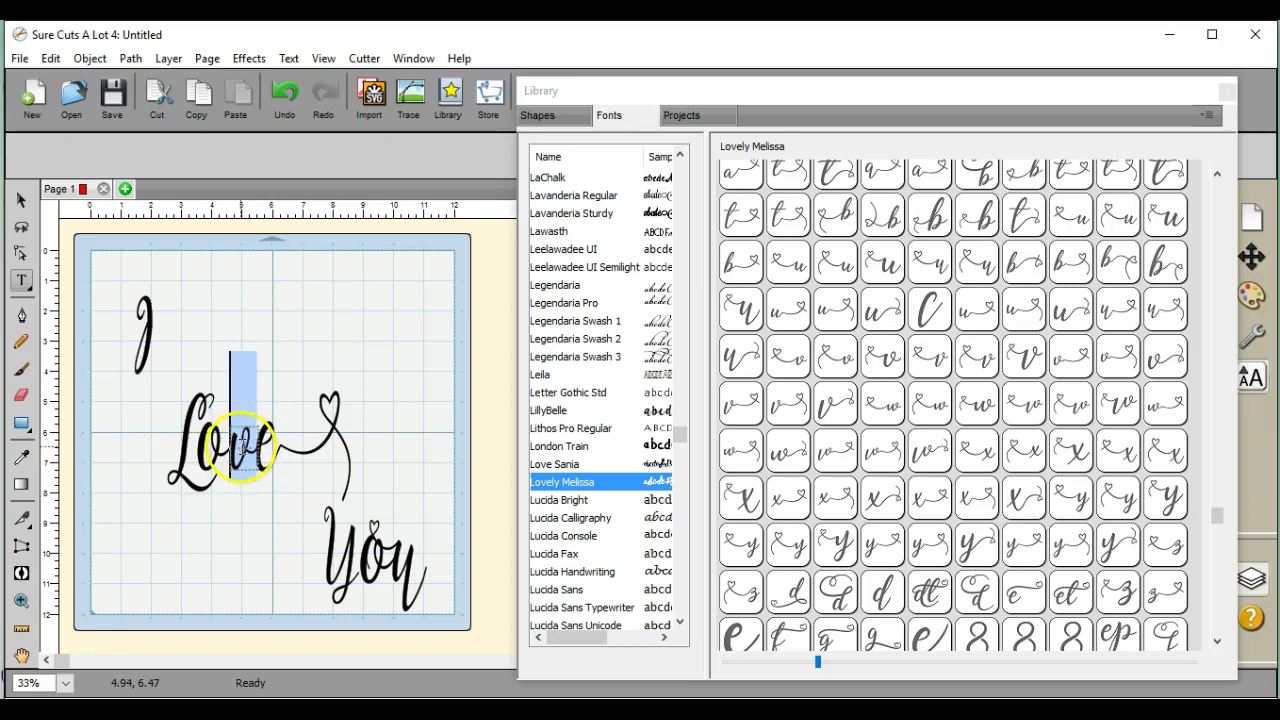
mouse_move(965, 447)
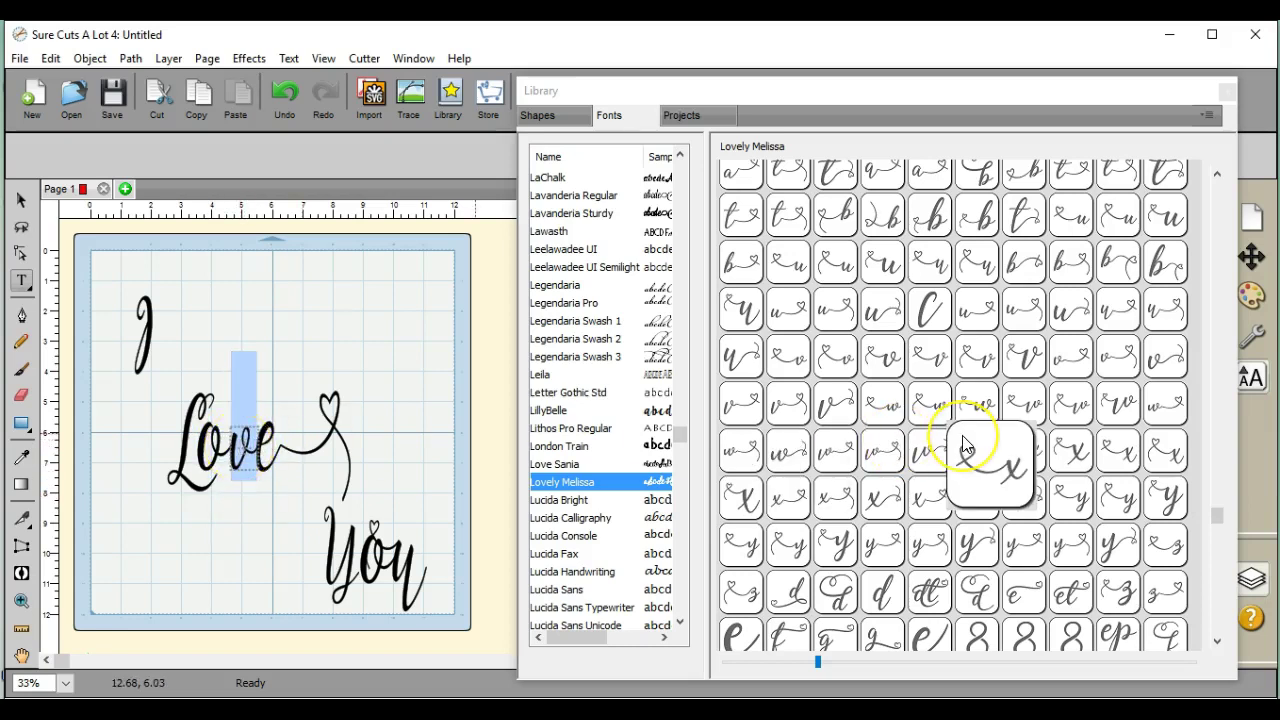
left_click(1019, 357)
left_click(242, 570)
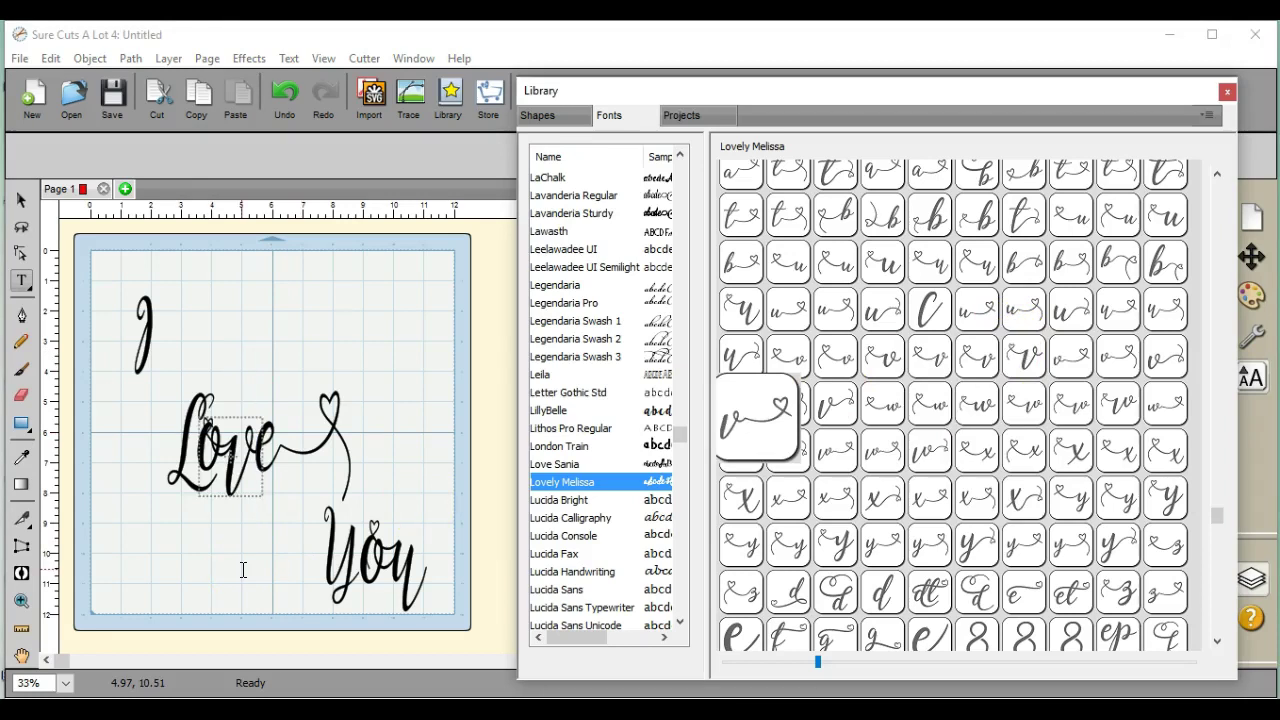
left_click(345, 500)
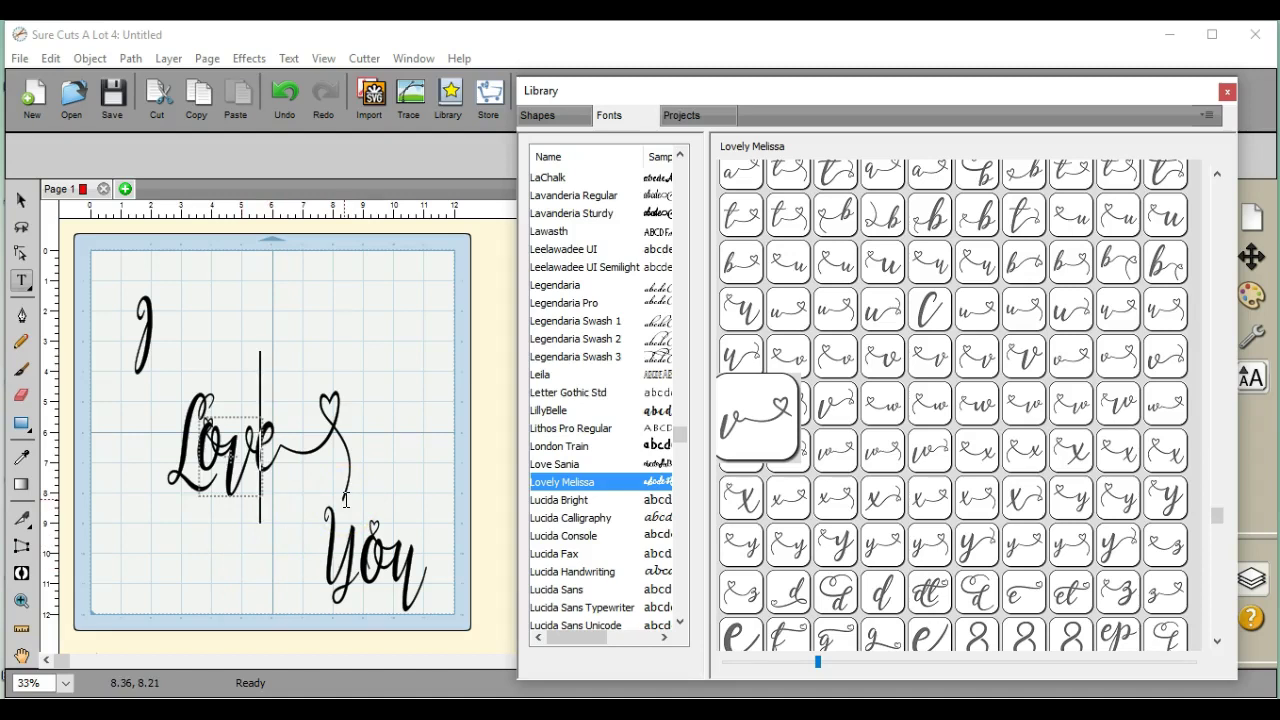
left_click(352, 481)
left_click_drag(230, 470, 253, 466)
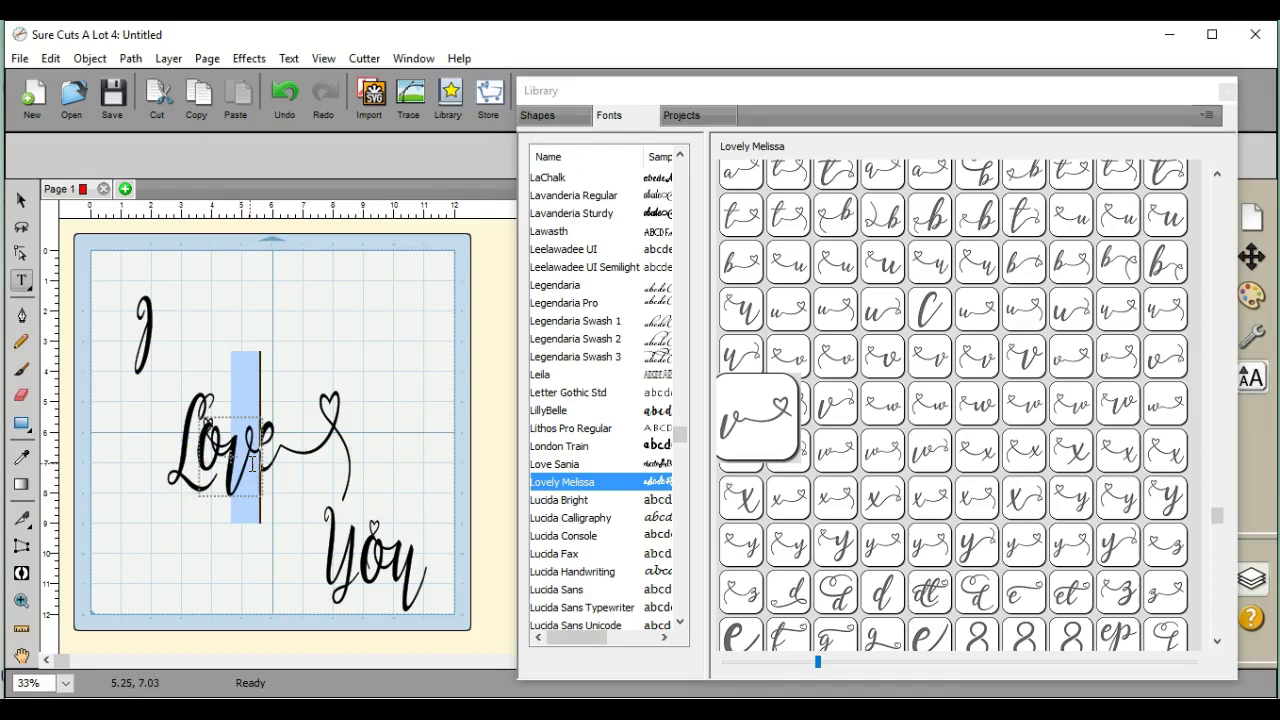
key("Delete")
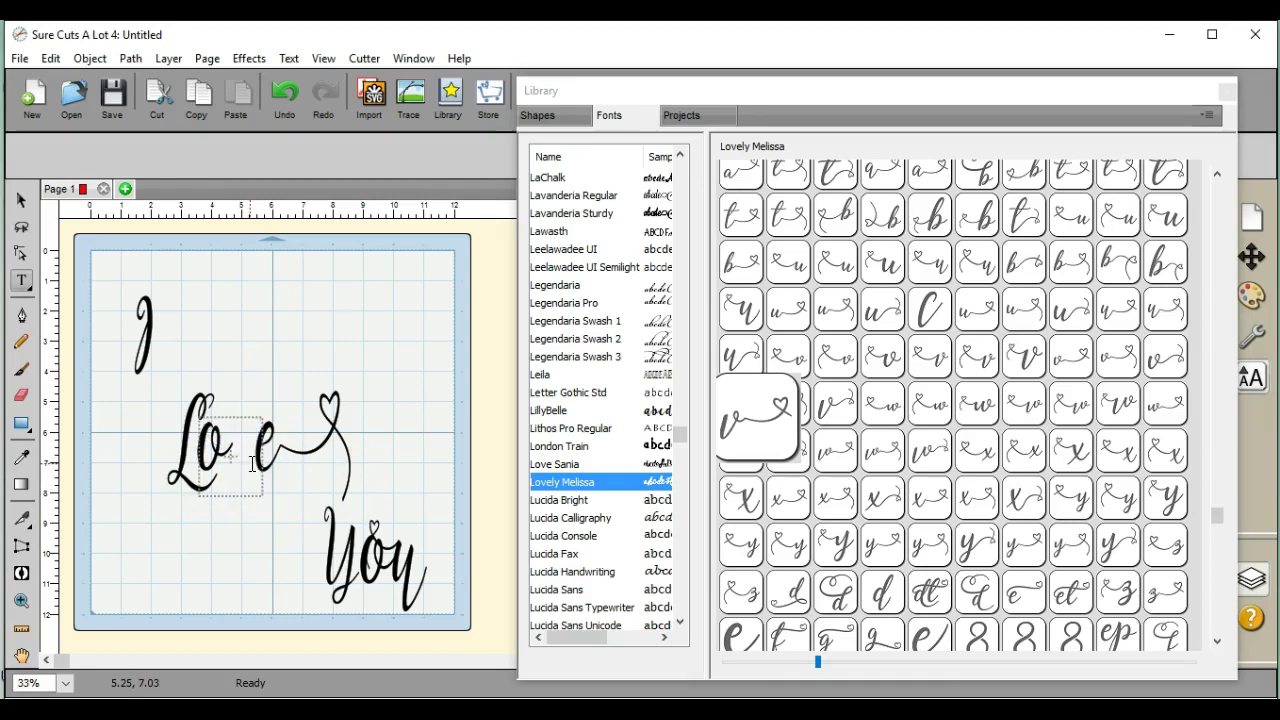
left_click(390, 418)
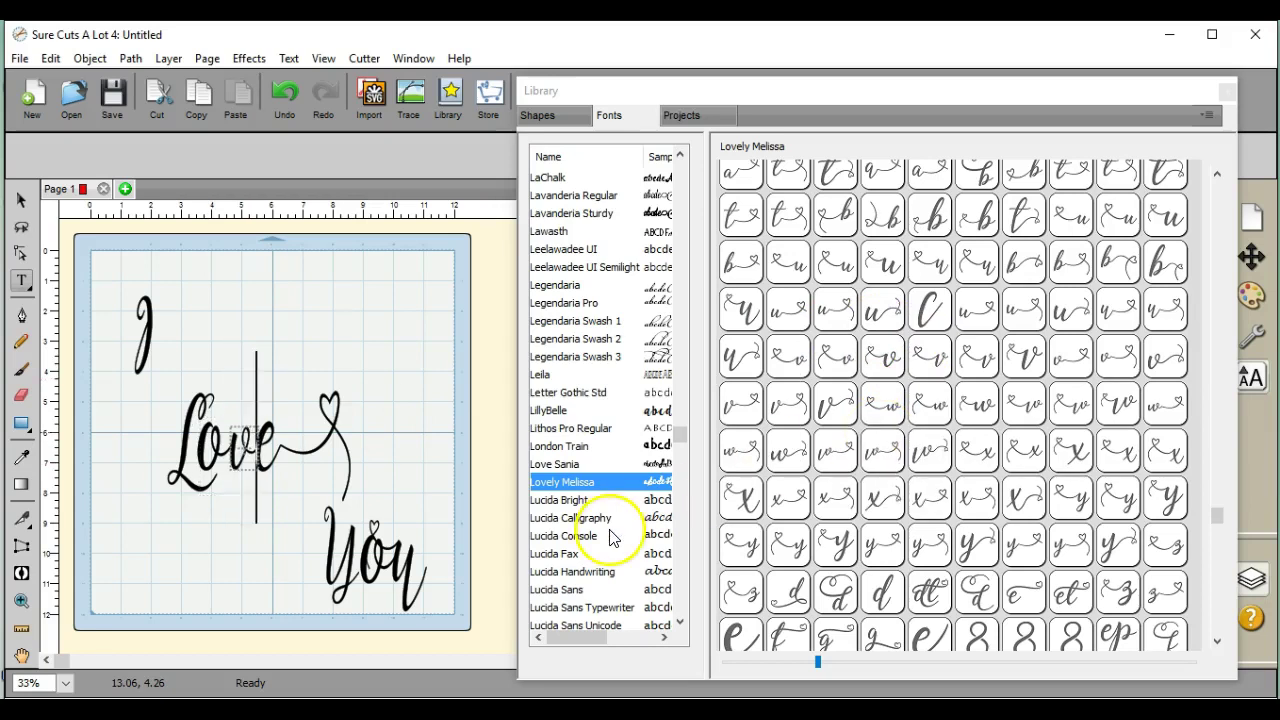
left_click(377, 451)
left_click(231, 456)
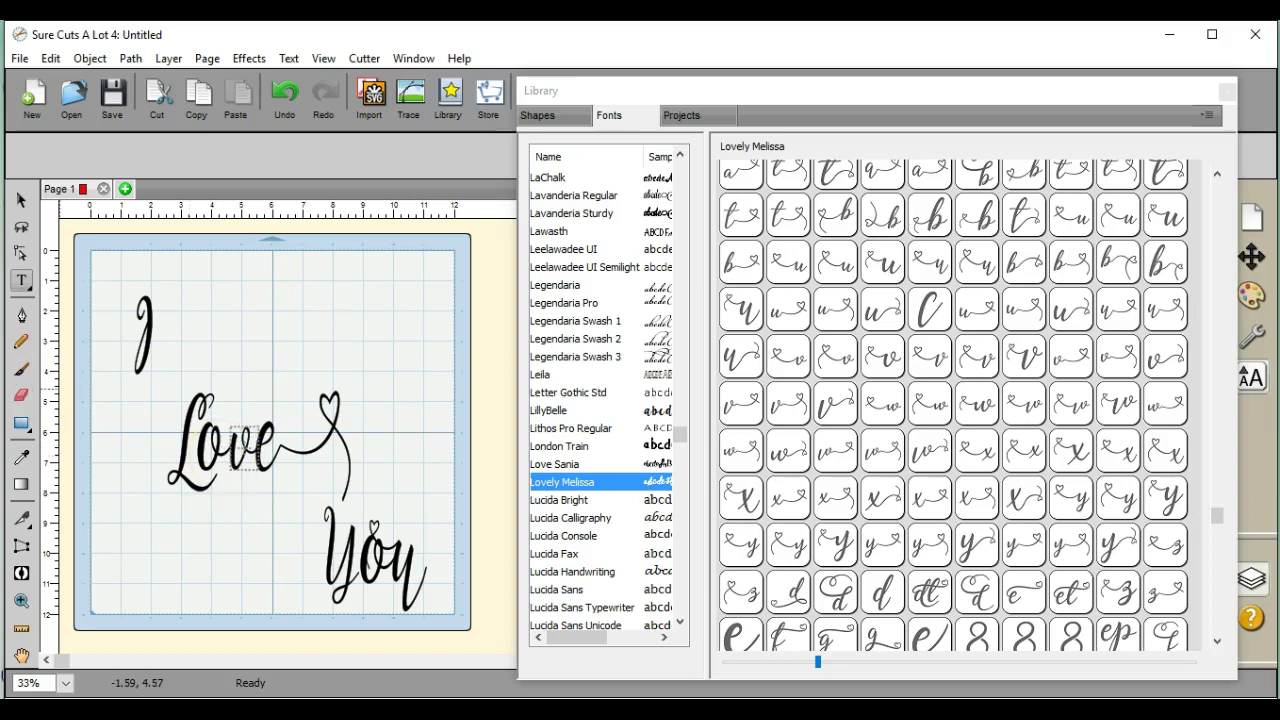
left_click(206, 294)
left_click(123, 592)
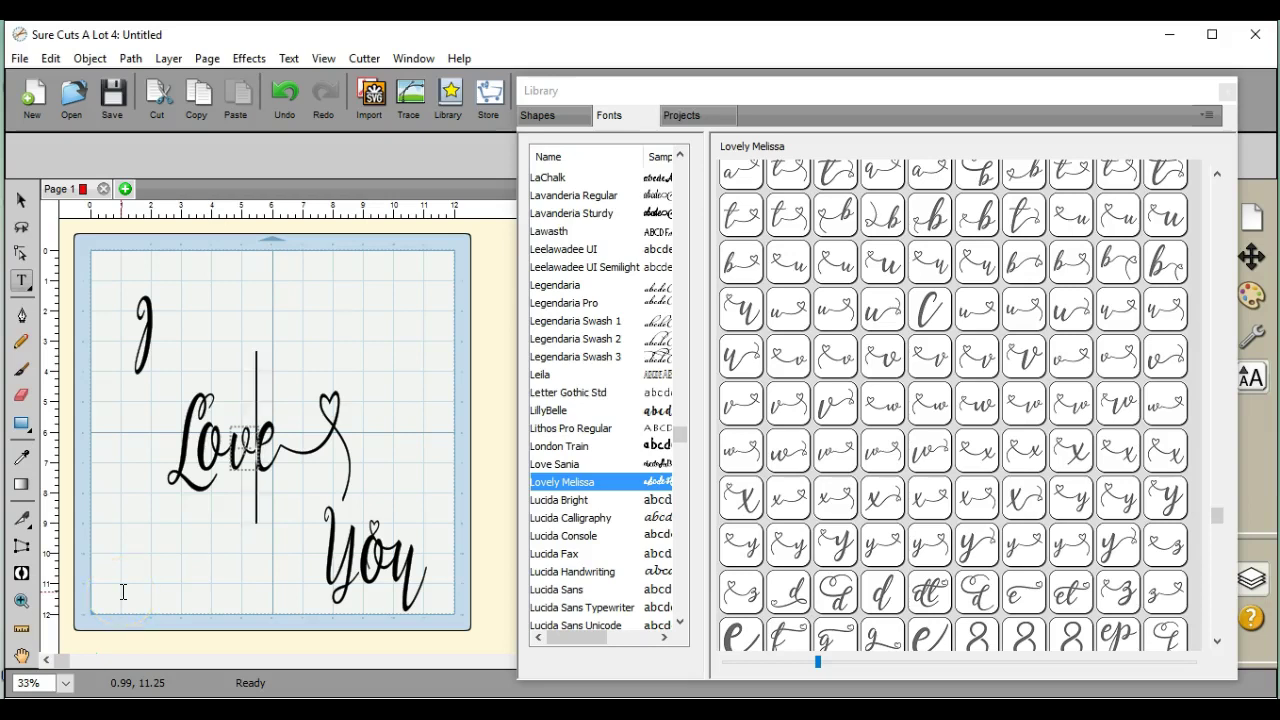